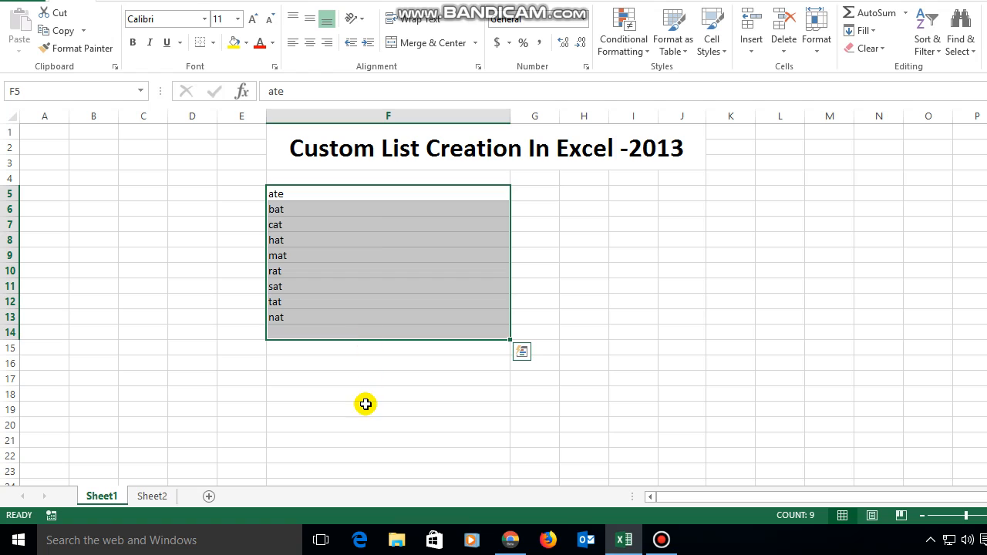
{"action": "left_click", "coordinate": [365, 406]}
{"action": "left_click", "coordinate": [368, 189]}
{"action": "left_click_drag", "start_coordinate": [368, 275], "coordinate": [363, 355]}
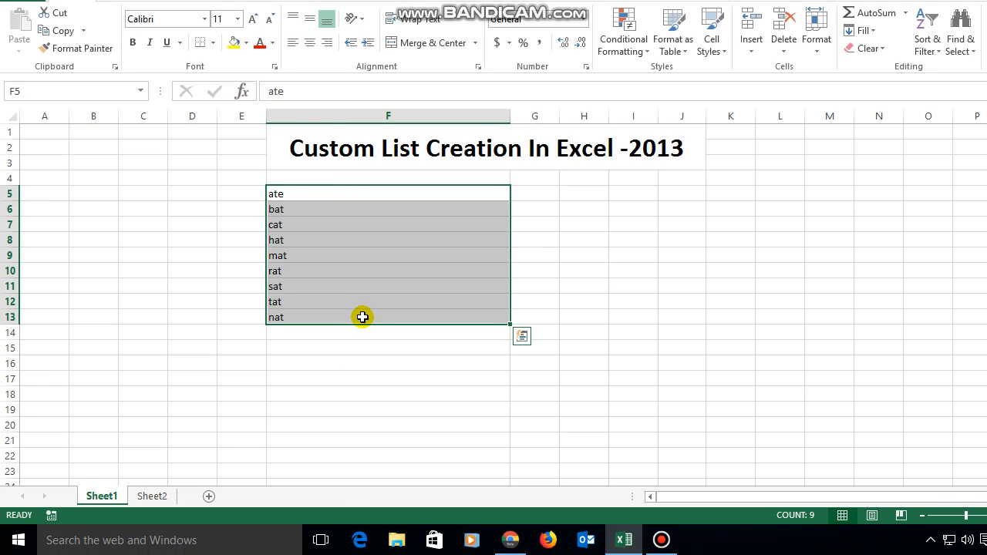
{"action": "left_click", "coordinate": [447, 368]}
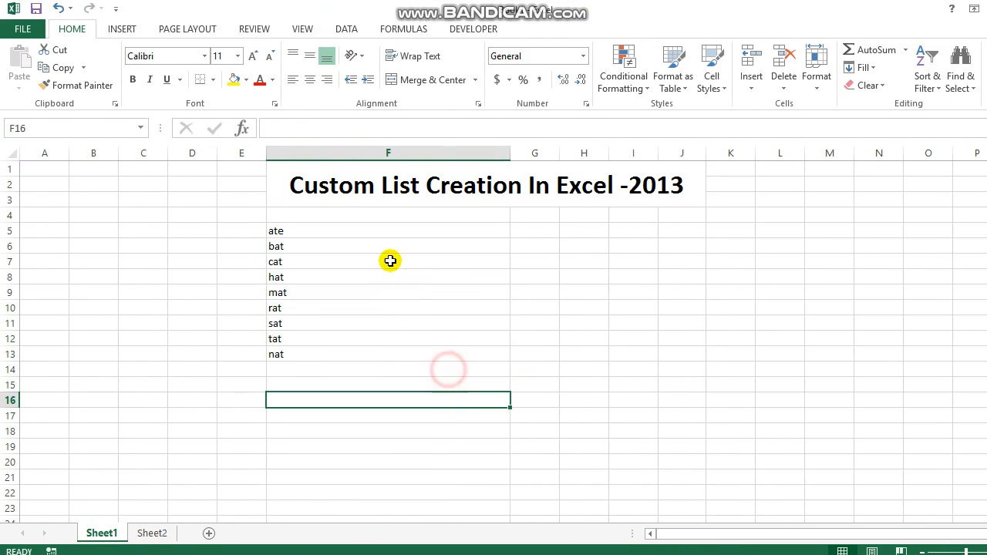
{"action": "left_click_drag", "start_coordinate": [379, 232], "coordinate": [370, 360]}
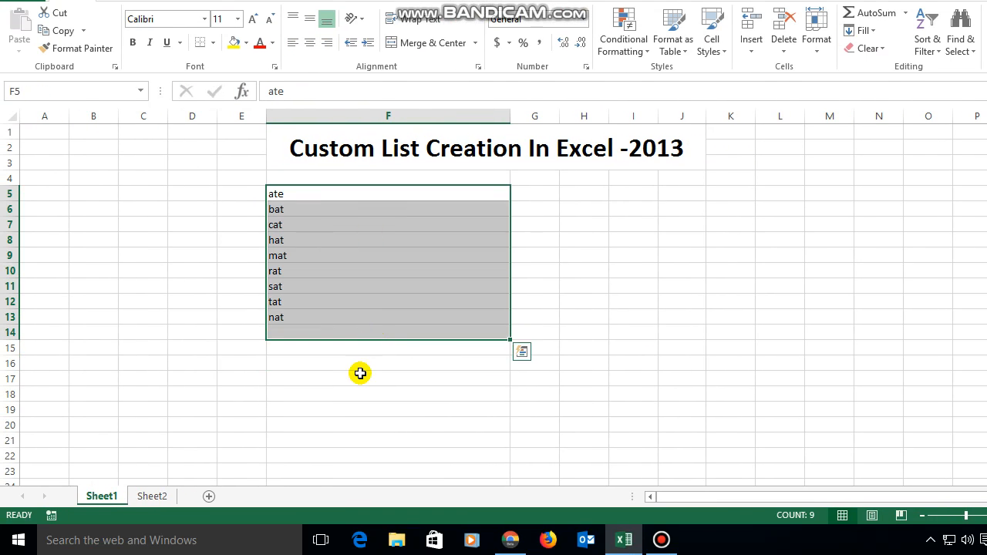
{"action": "left_click", "coordinate": [359, 410]}
{"action": "left_click_drag", "start_coordinate": [348, 209], "coordinate": [347, 312]}
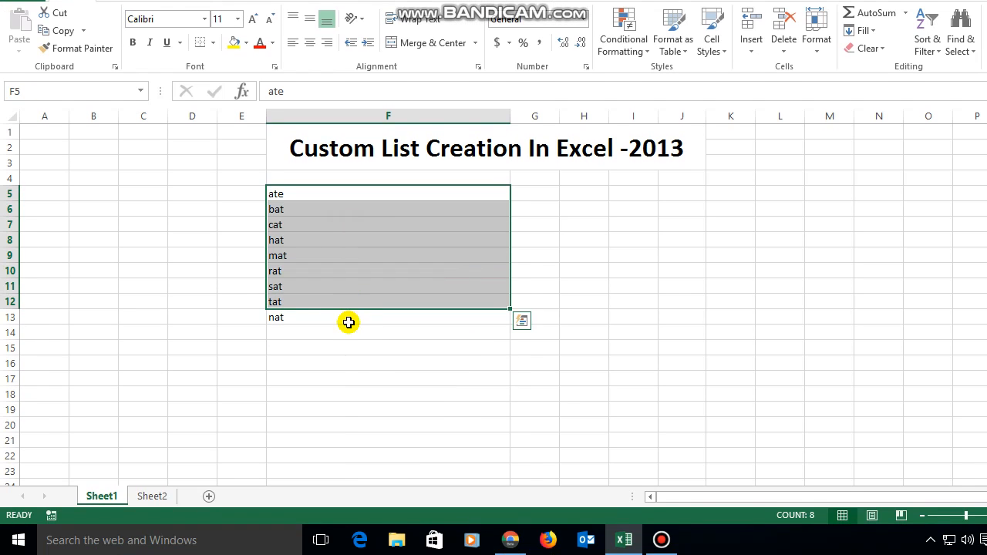
{"action": "left_click", "coordinate": [349, 342]}
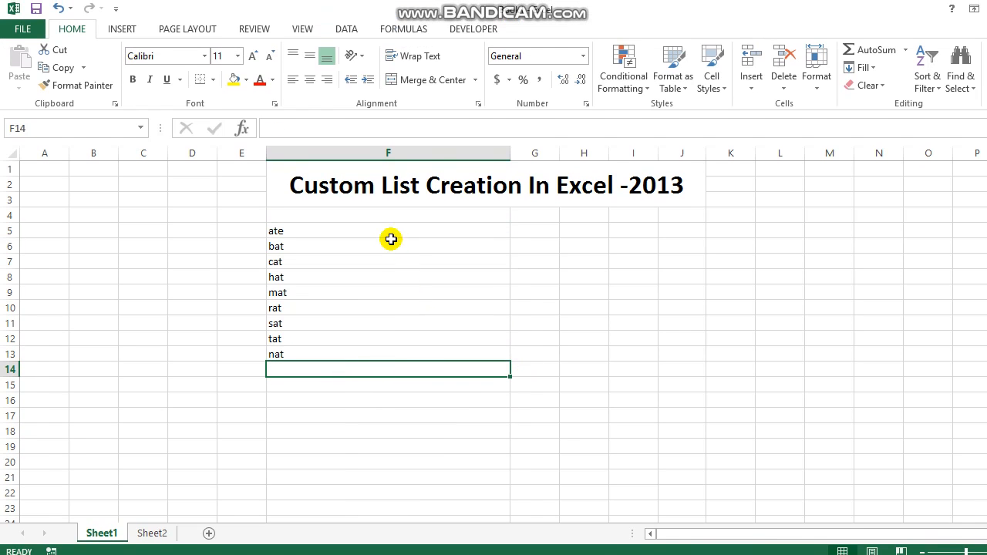
{"action": "left_click_drag", "start_coordinate": [385, 228], "coordinate": [379, 356]}
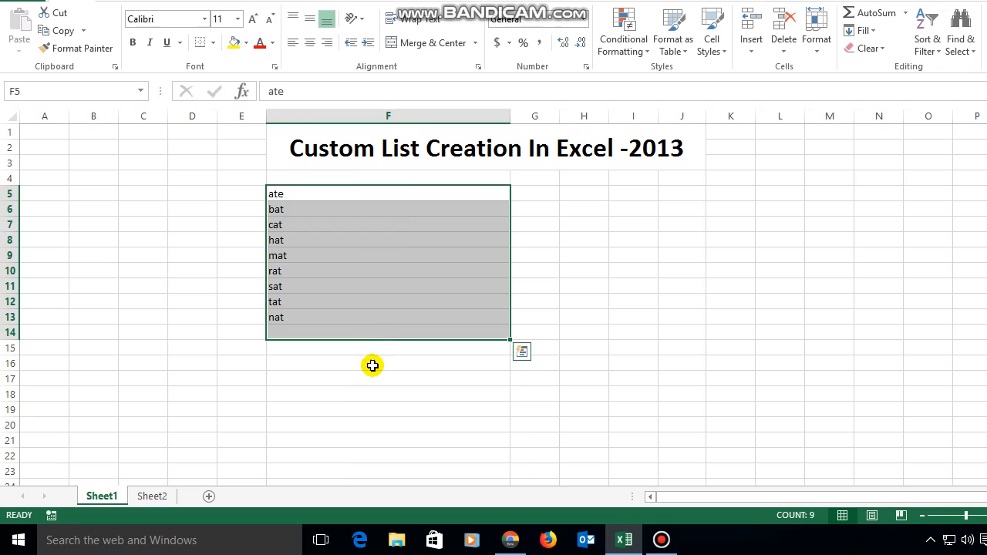
{"action": "left_click", "coordinate": [370, 411]}
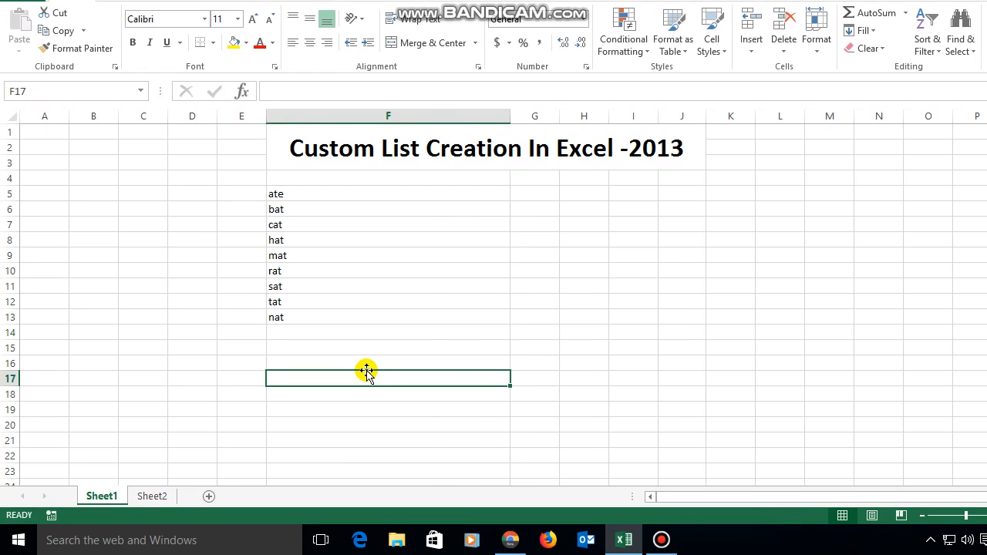
{"action": "left_click", "coordinate": [510, 542]}
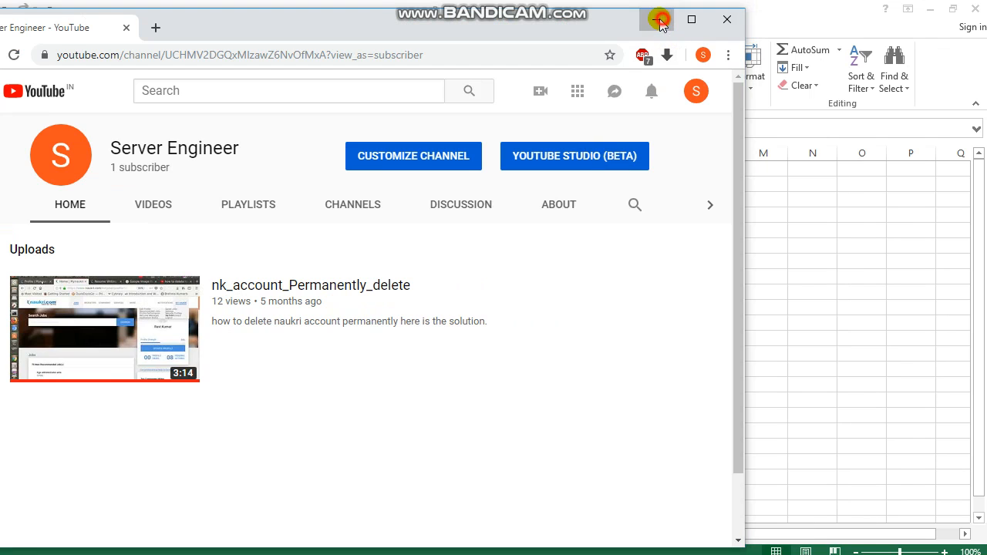
{"action": "left_click", "coordinate": [660, 22]}
{"action": "left_click", "coordinate": [425, 300]}
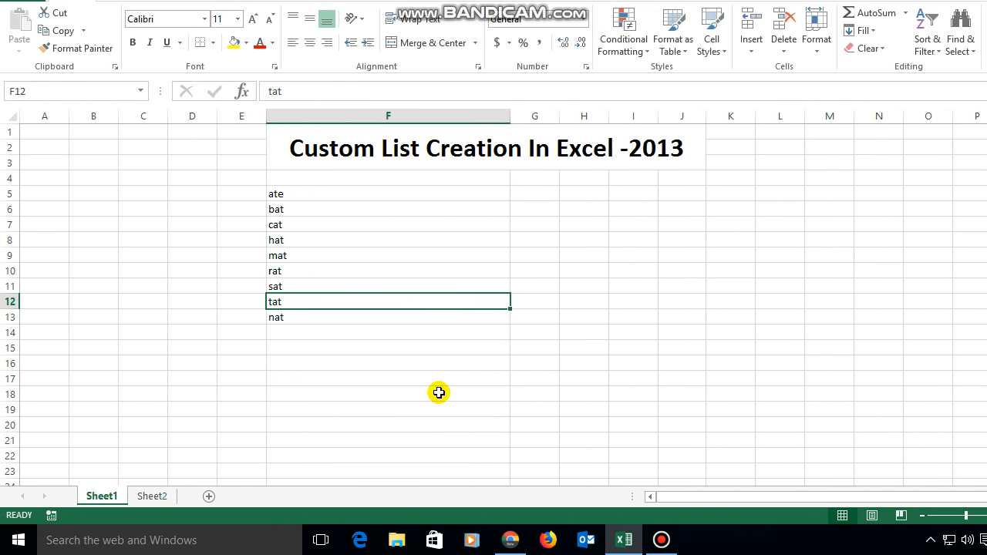
{"action": "left_click", "coordinate": [439, 393]}
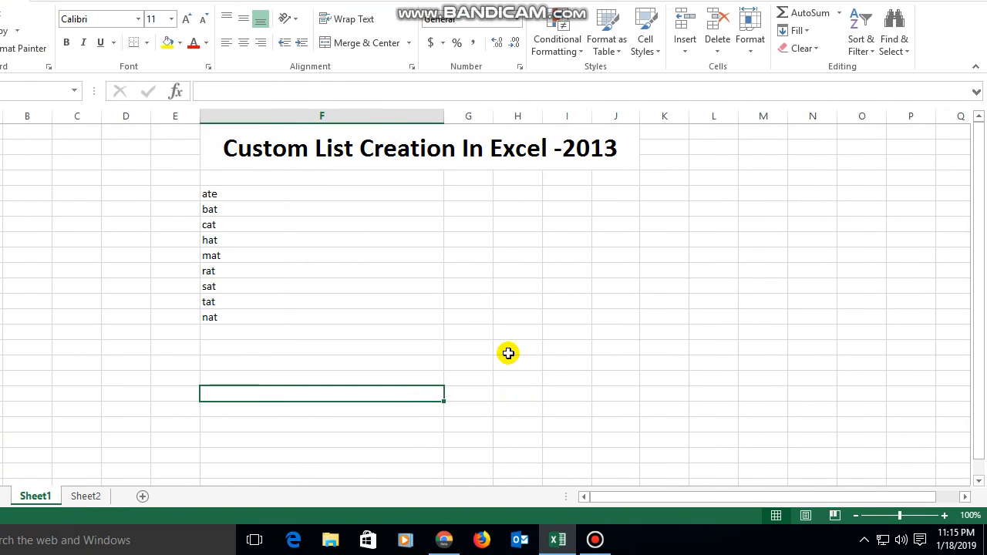
{"action": "left_click", "coordinate": [325, 364]}
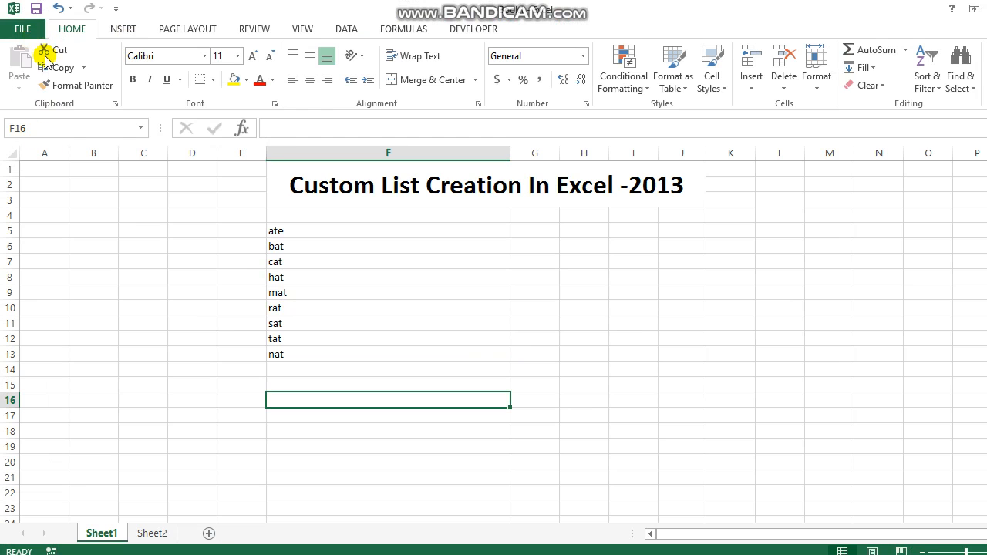
Step: Open the custom lists editor from the General section of Excel's advanced options
{"action": "left_click", "coordinate": [24, 28]}
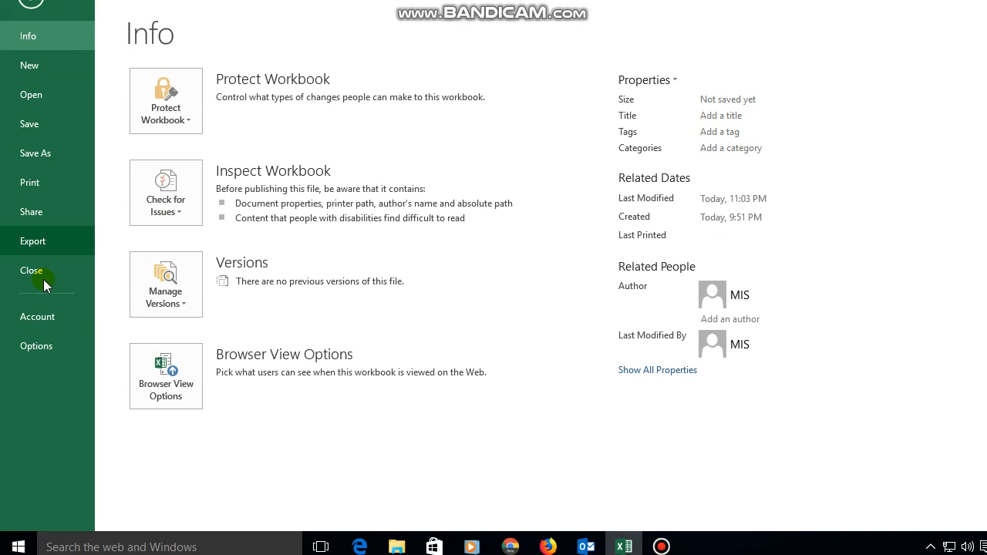
{"action": "left_click", "coordinate": [38, 346]}
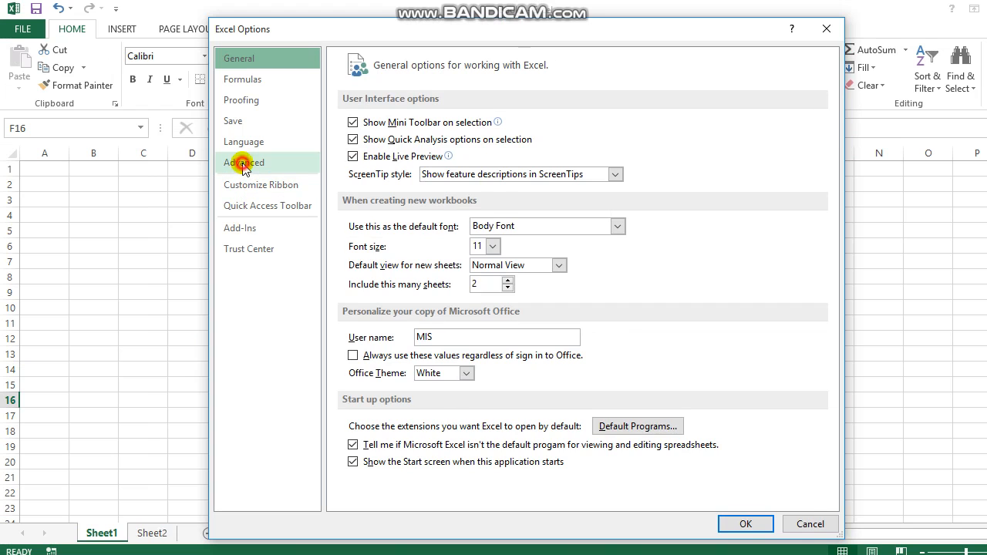
{"action": "left_click", "coordinate": [244, 126]}
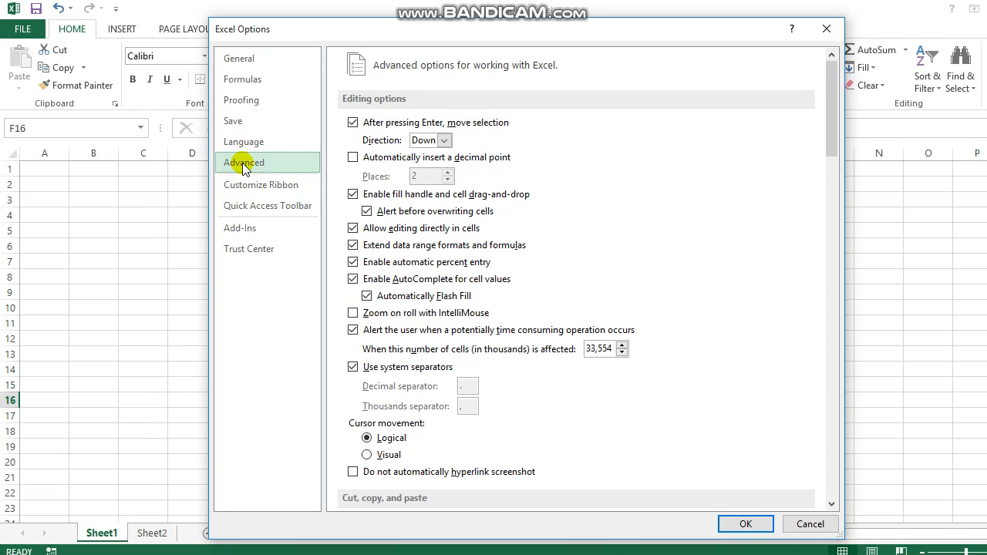
{"action": "left_click_drag", "start_coordinate": [831, 176], "coordinate": [833, 396]}
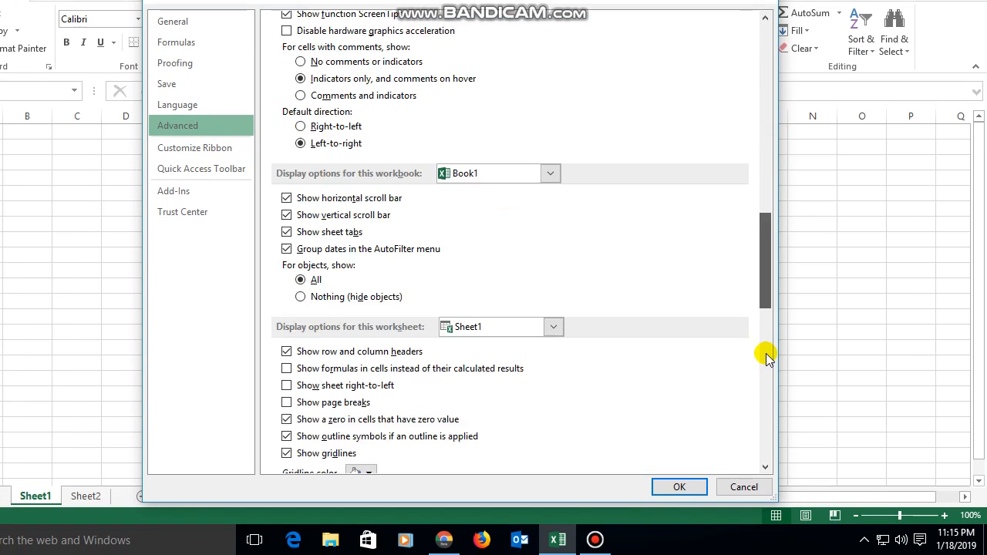
{"action": "left_click", "coordinate": [768, 357]}
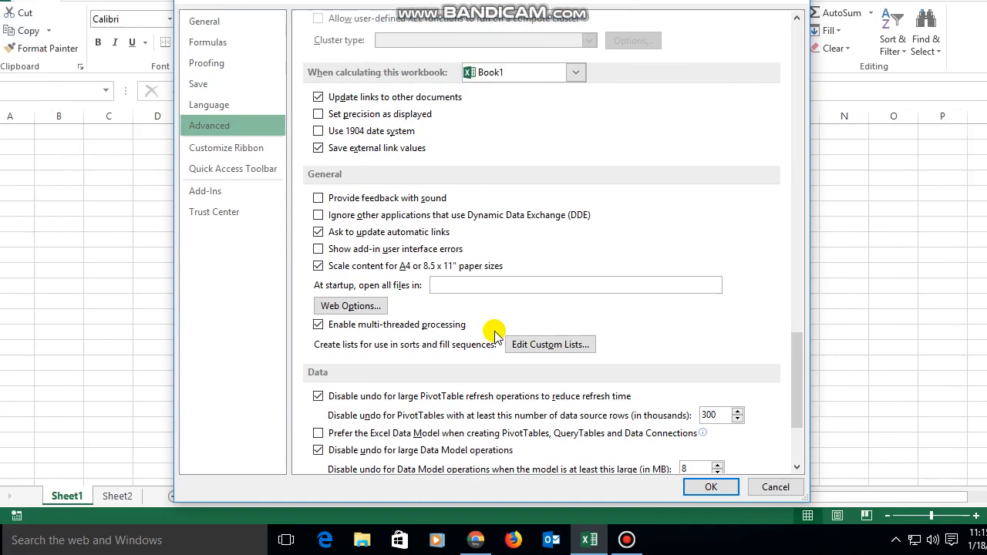
{"action": "left_click", "coordinate": [515, 345]}
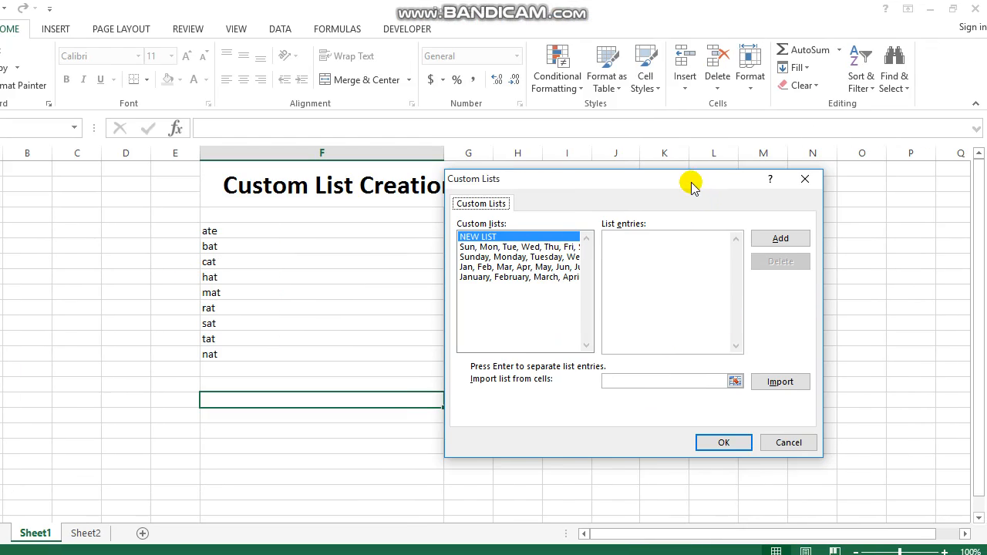
{"action": "left_click_drag", "start_coordinate": [691, 145], "coordinate": [691, 145]}
{"action": "left_click_drag", "start_coordinate": [691, 183], "coordinate": [570, 212]}
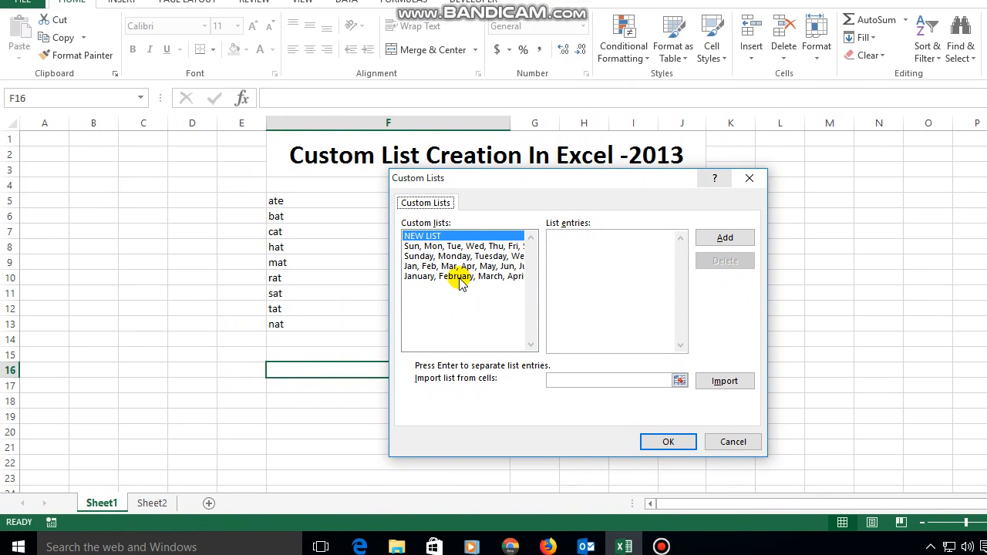
Step: Import cells F5:F13 as a new custom list and save the Excel options
{"action": "left_click", "coordinate": [460, 276]}
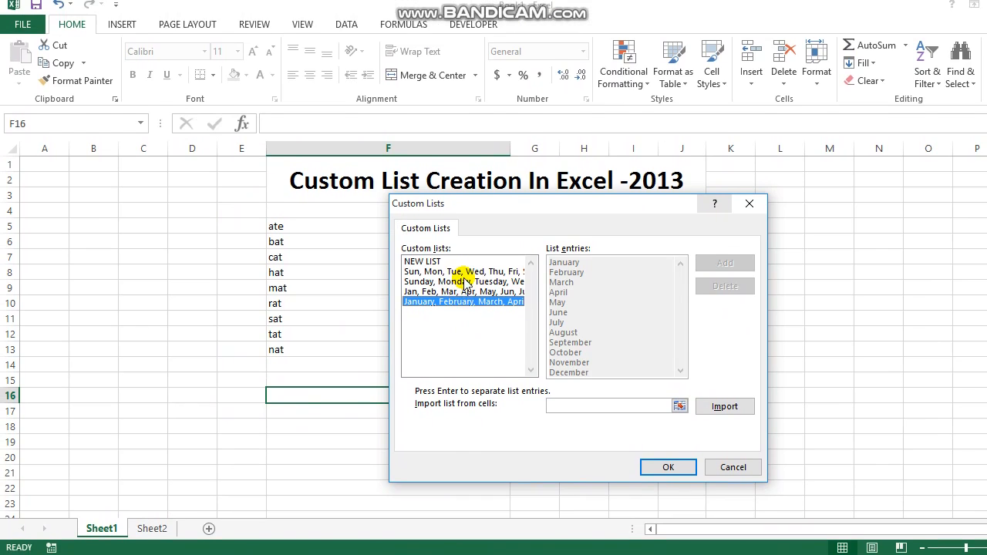
{"action": "left_click", "coordinate": [464, 247]}
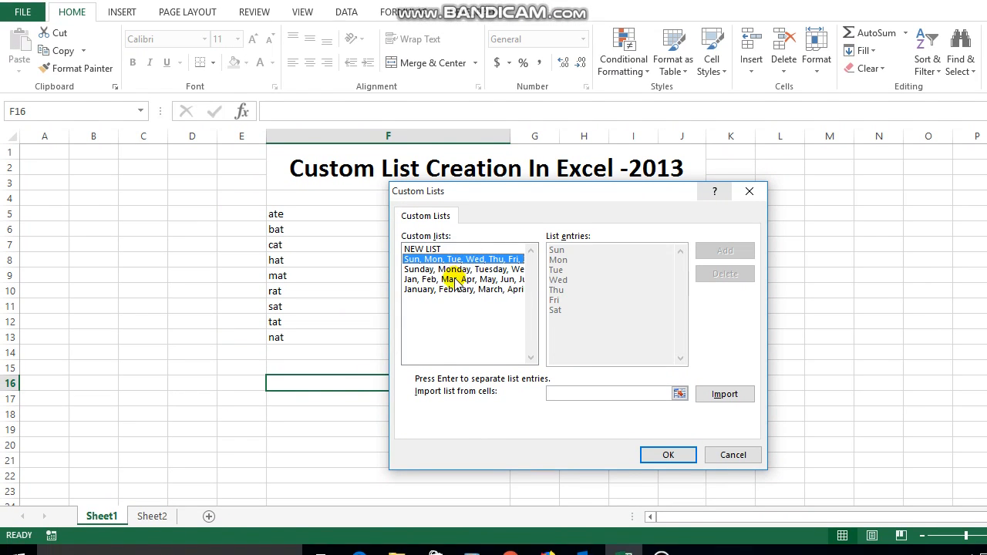
{"action": "left_click", "coordinate": [455, 306]}
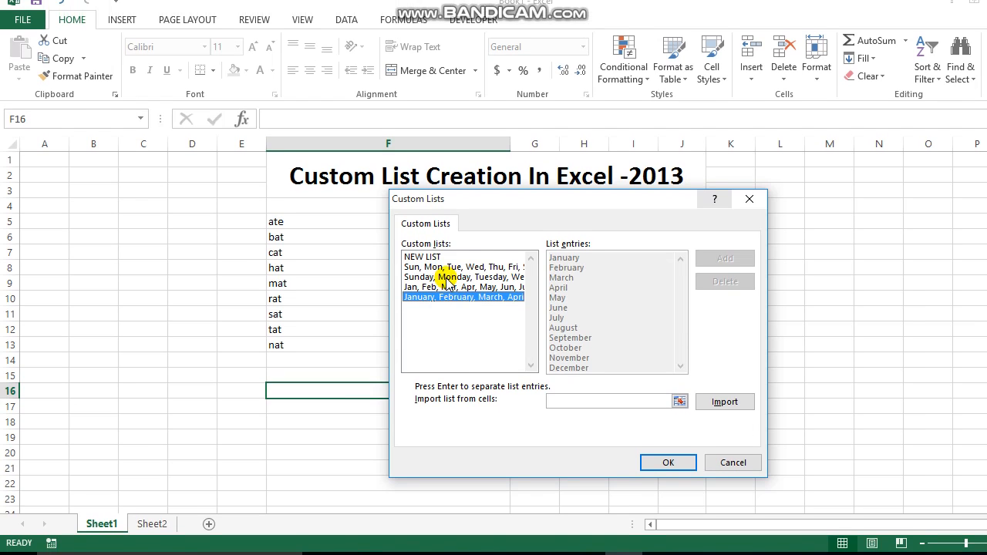
{"action": "left_click", "coordinate": [430, 240]}
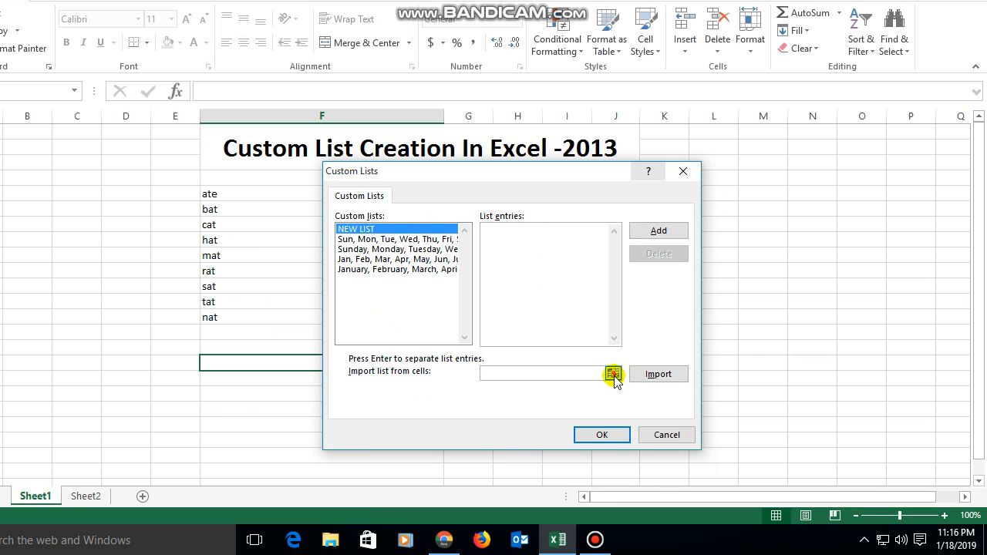
{"action": "left_click", "coordinate": [614, 374]}
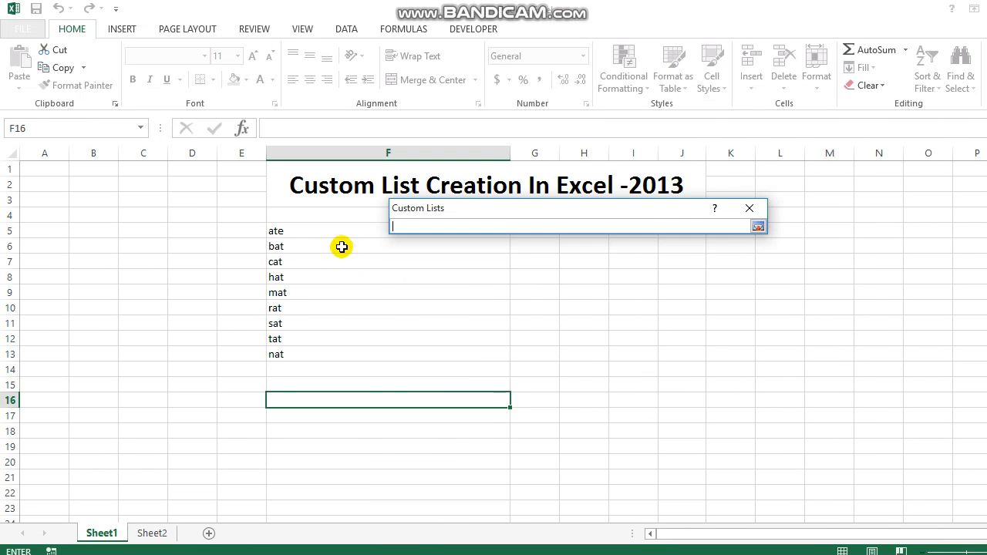
{"action": "left_click_drag", "start_coordinate": [338, 232], "coordinate": [341, 351]}
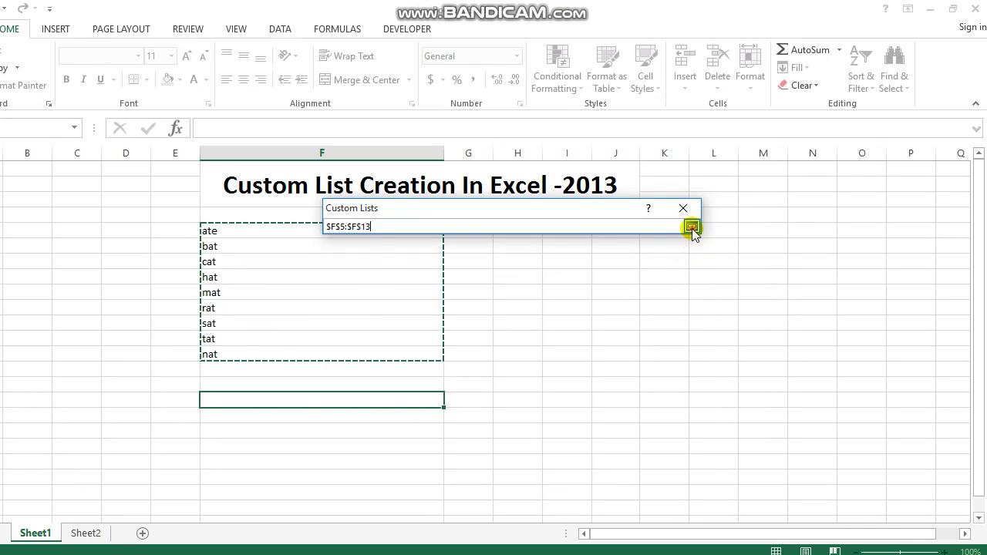
{"action": "left_click", "coordinate": [750, 188]}
{"action": "left_click", "coordinate": [658, 374]}
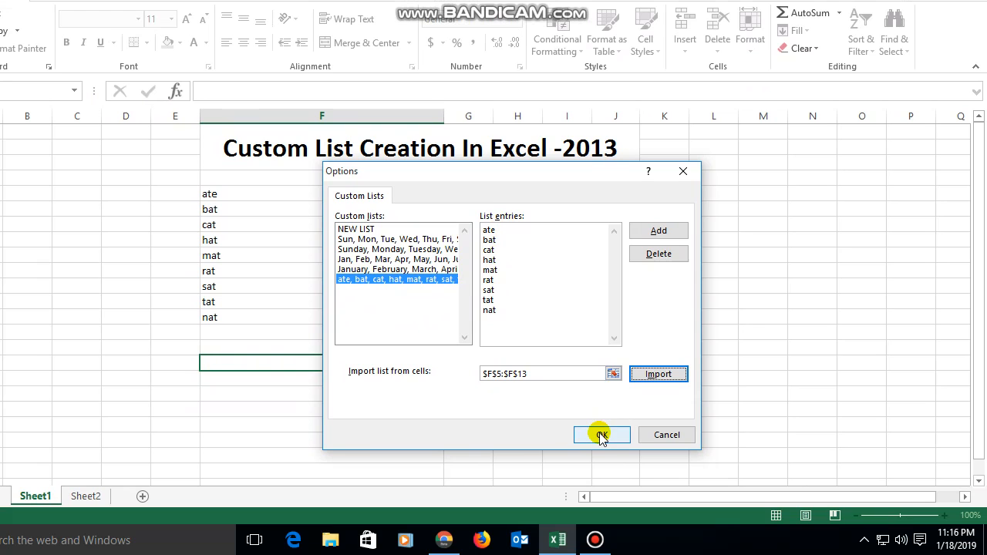
{"action": "left_click", "coordinate": [602, 436]}
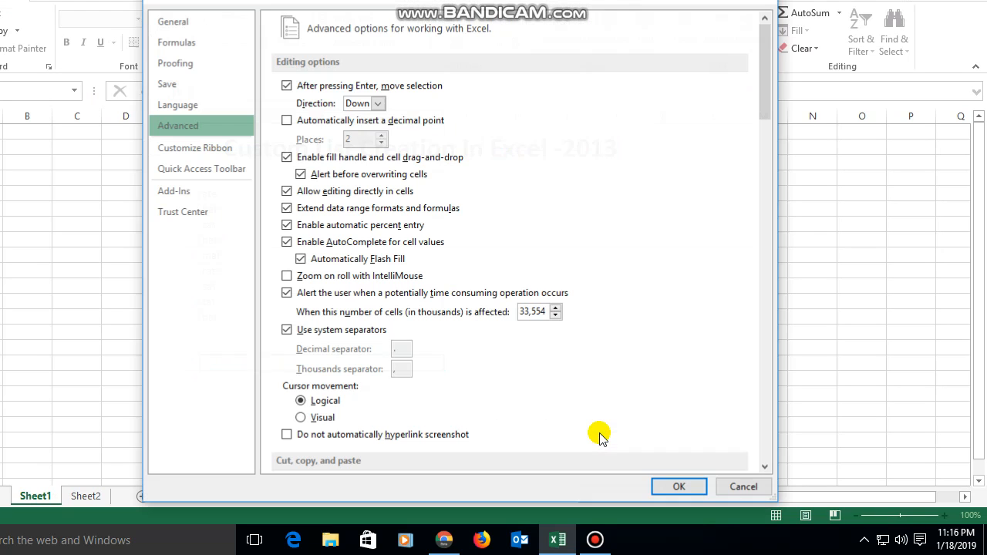
{"action": "left_click", "coordinate": [678, 487]}
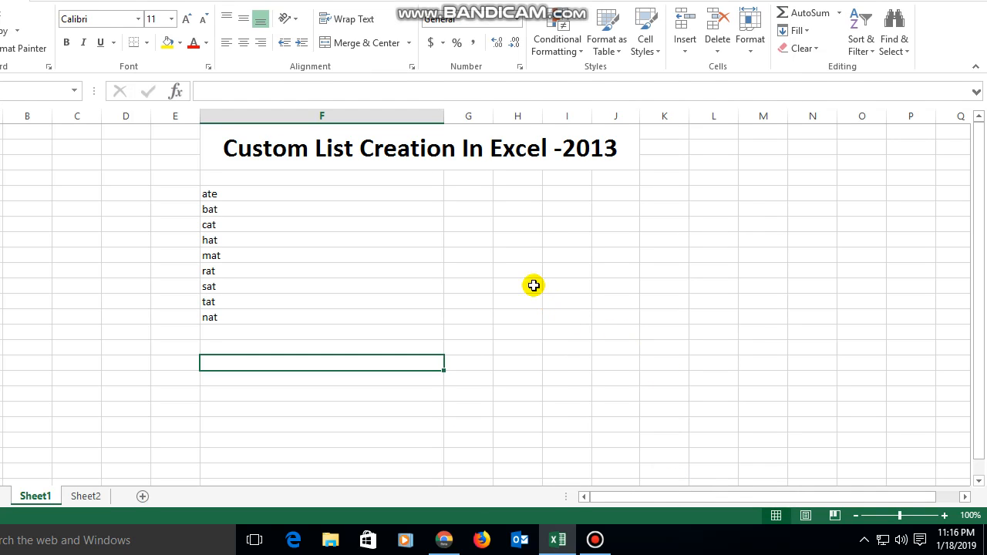
Step: Enter "ate" in cell G8 and autofill the series down to G15
{"action": "left_click", "coordinate": [502, 278]}
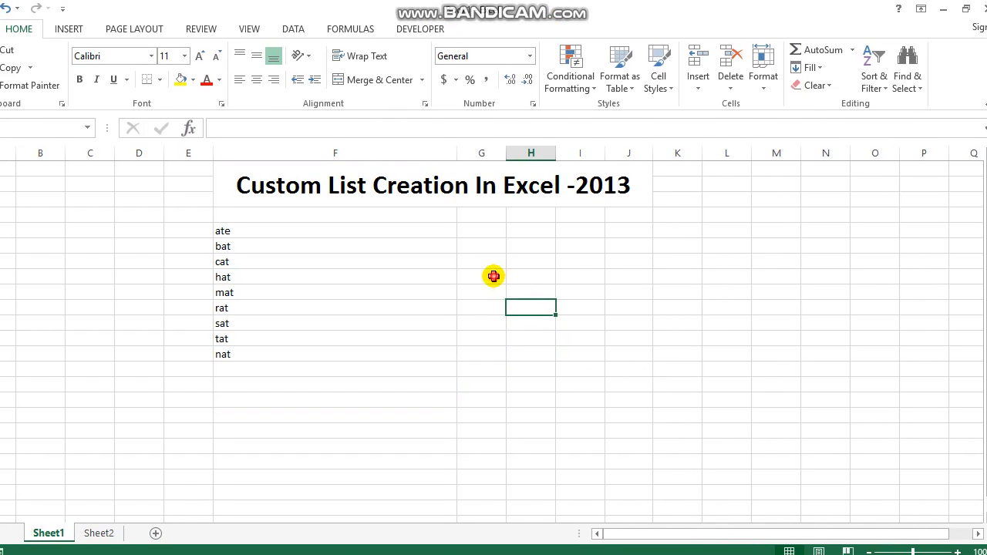
{"action": "left_click", "coordinate": [477, 249]}
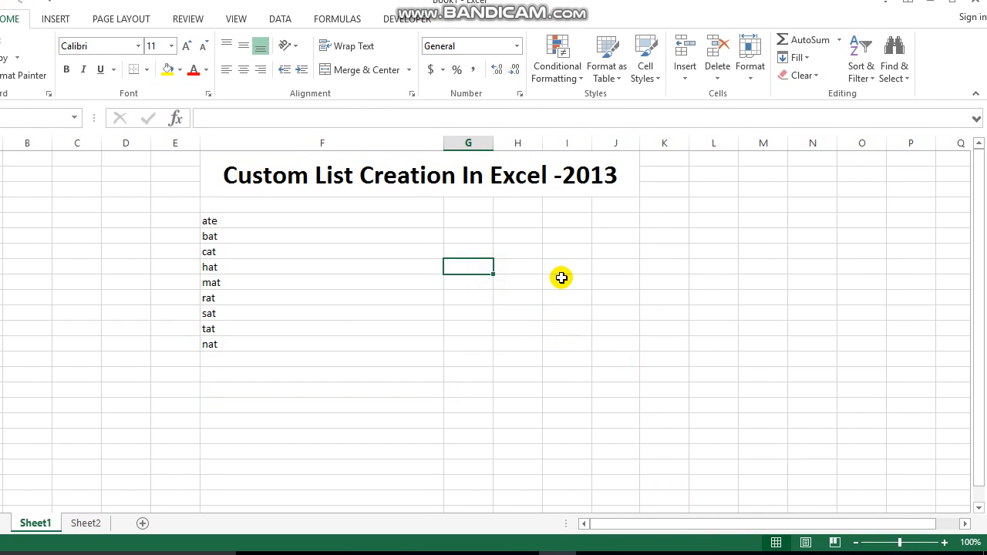
{"action": "type", "text": "ate"}
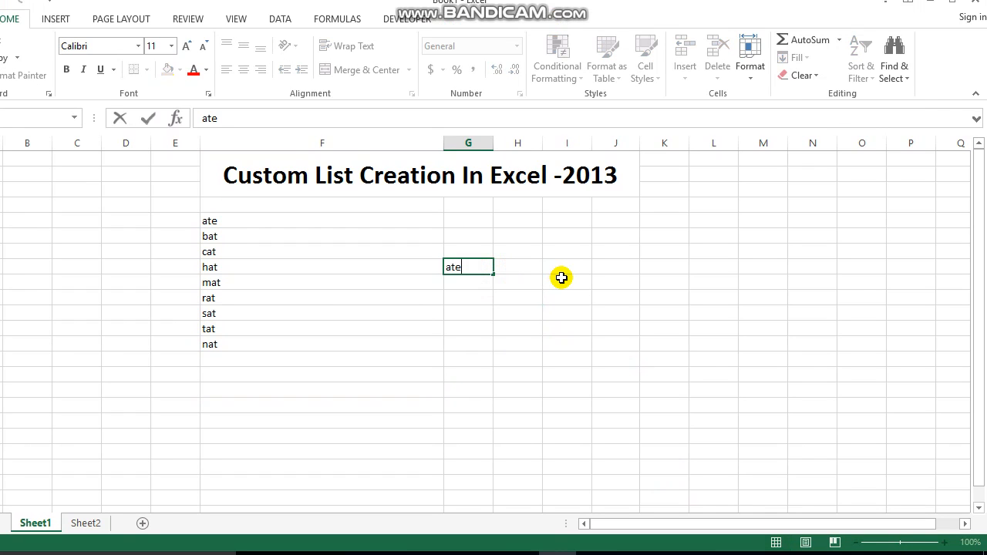
{"action": "key", "text": "Return"}
{"action": "left_click", "coordinate": [461, 270]}
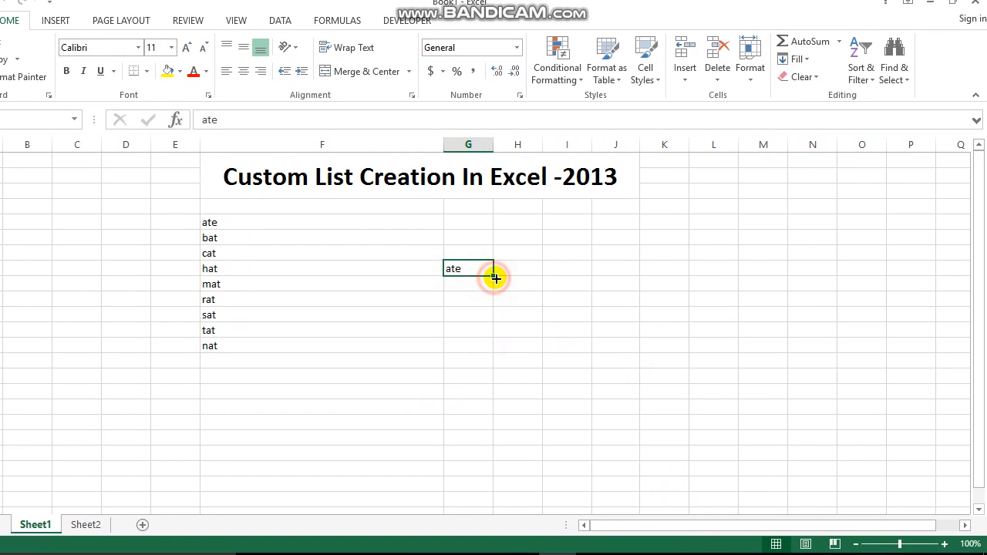
{"action": "left_click_drag", "start_coordinate": [494, 278], "coordinate": [494, 384]}
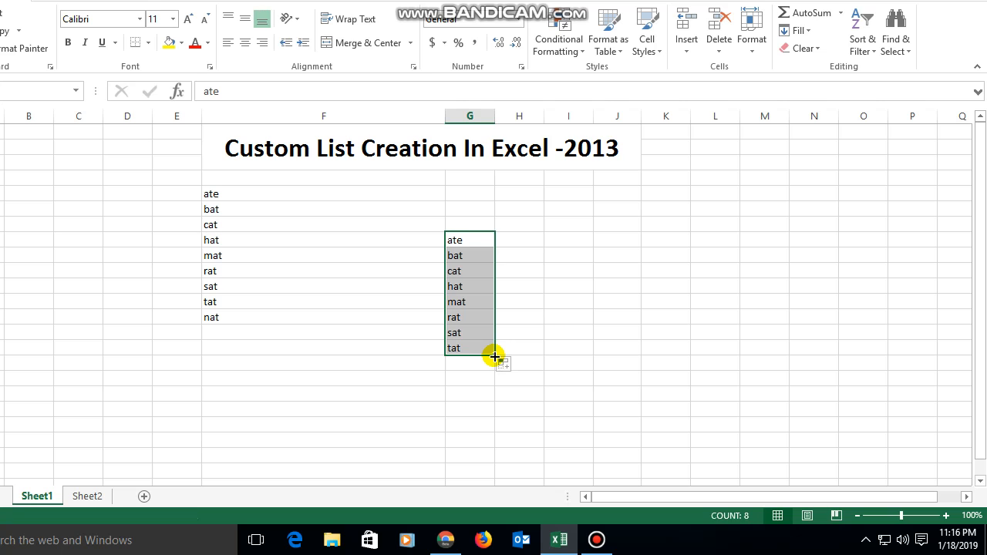
Step: Enter "cat" in I8 and "hat" in I9, and autofill the series down to I17
{"action": "left_click", "coordinate": [567, 240]}
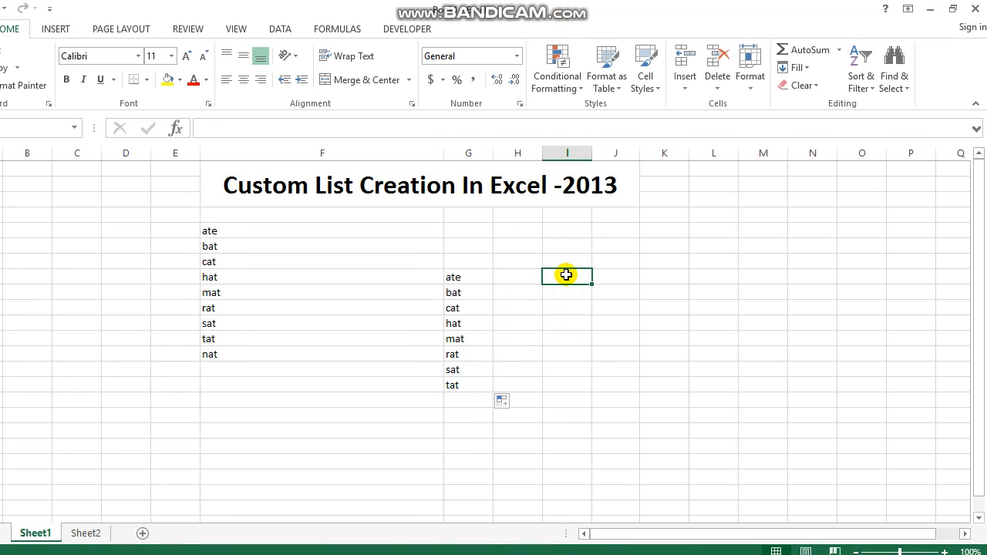
{"action": "type", "text": "cat"}
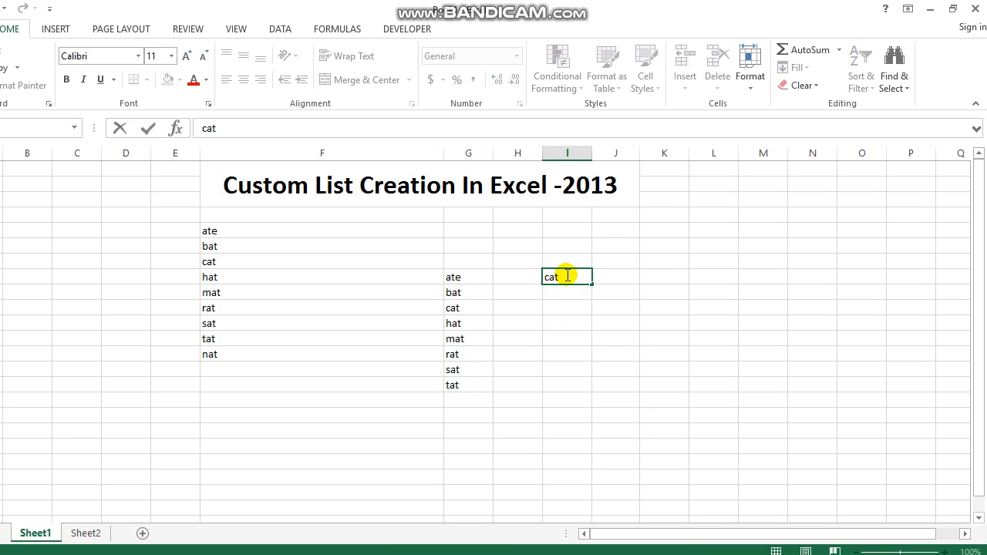
{"action": "key", "text": "Return"}
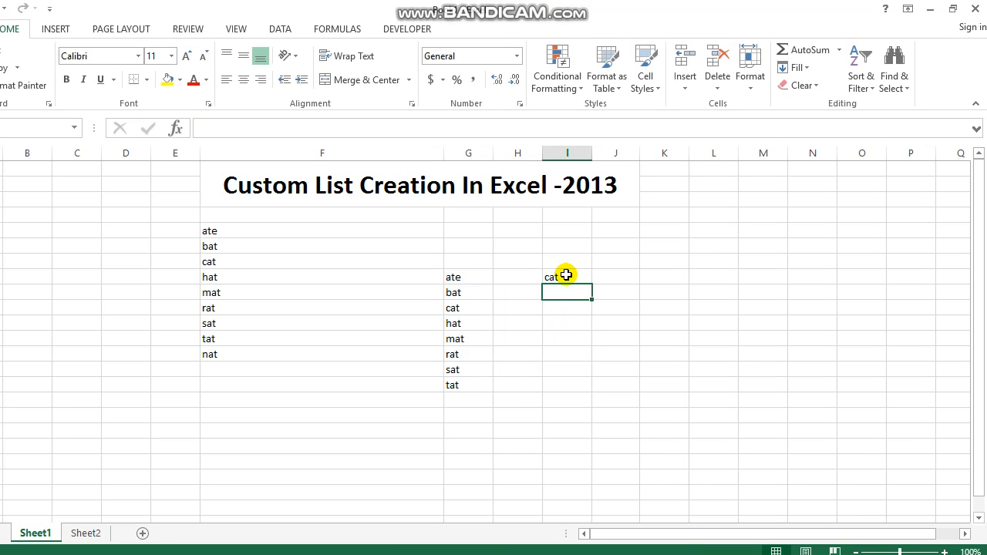
{"action": "type", "text": "hat"}
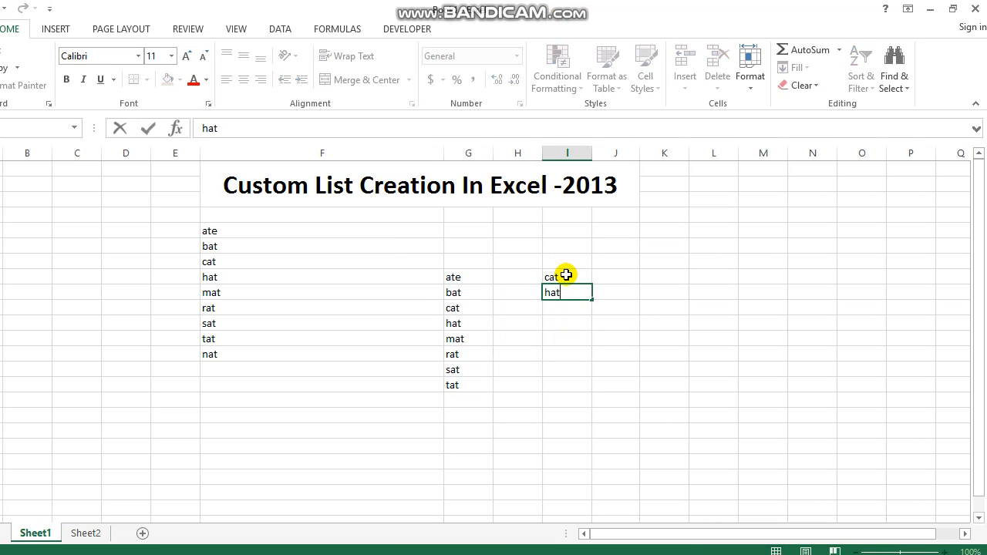
{"action": "key", "text": "Return"}
{"action": "left_click_drag", "start_coordinate": [566, 277], "coordinate": [567, 293]}
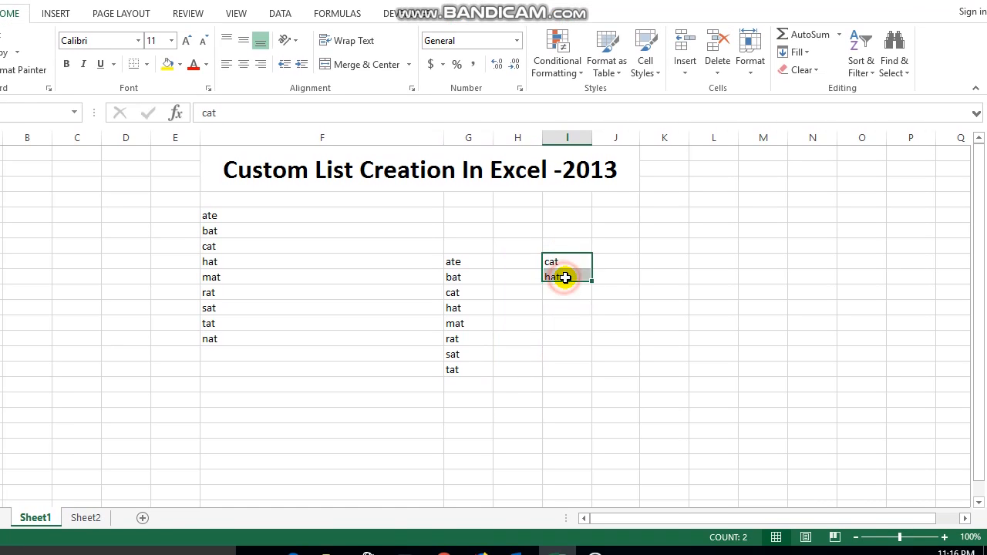
{"action": "left_click", "coordinate": [594, 275]}
{"action": "left_click_drag", "start_coordinate": [575, 255], "coordinate": [600, 392]}
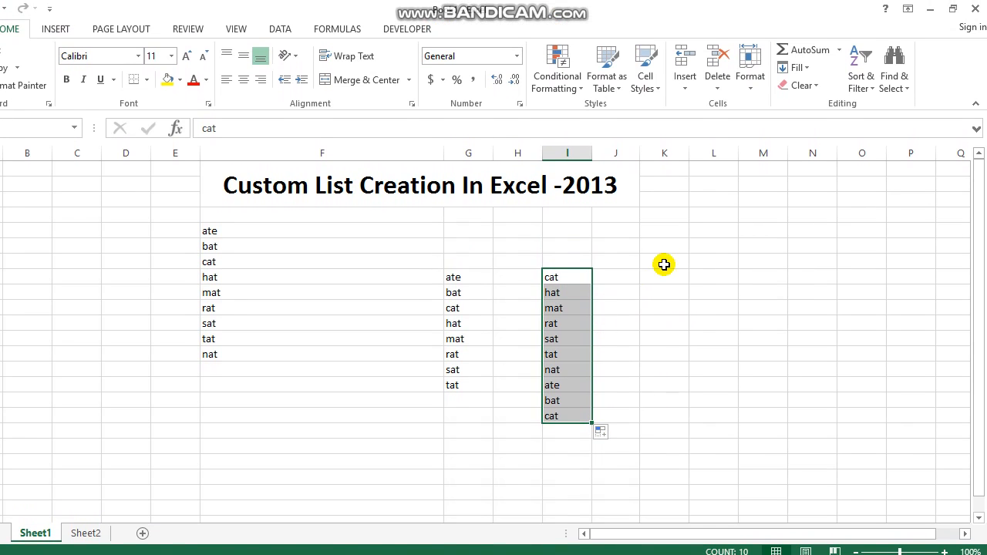
Step: Enter "nat" in K7 and "tat" in K8, and autofill the reversed series down to K20
{"action": "left_click", "coordinate": [668, 225]}
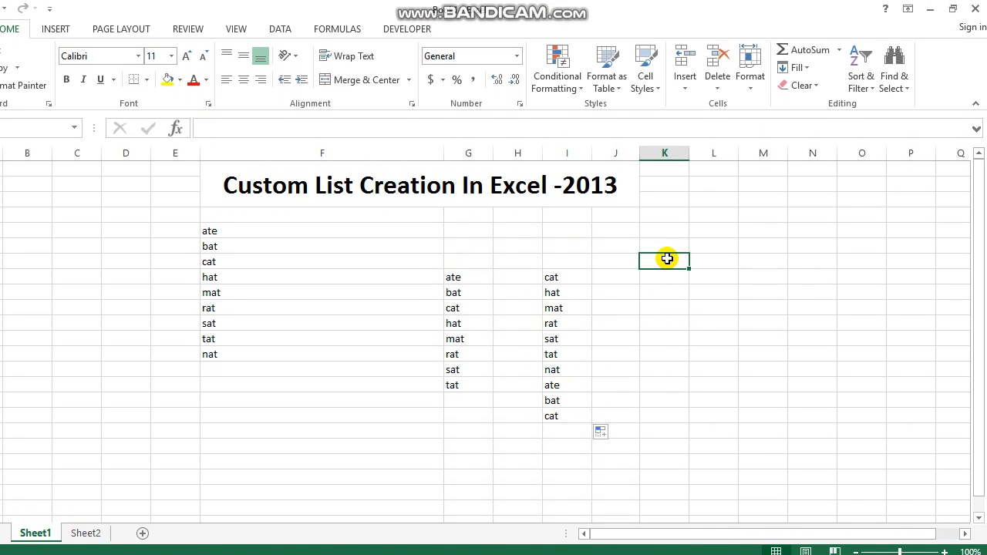
{"action": "type", "text": "nat"}
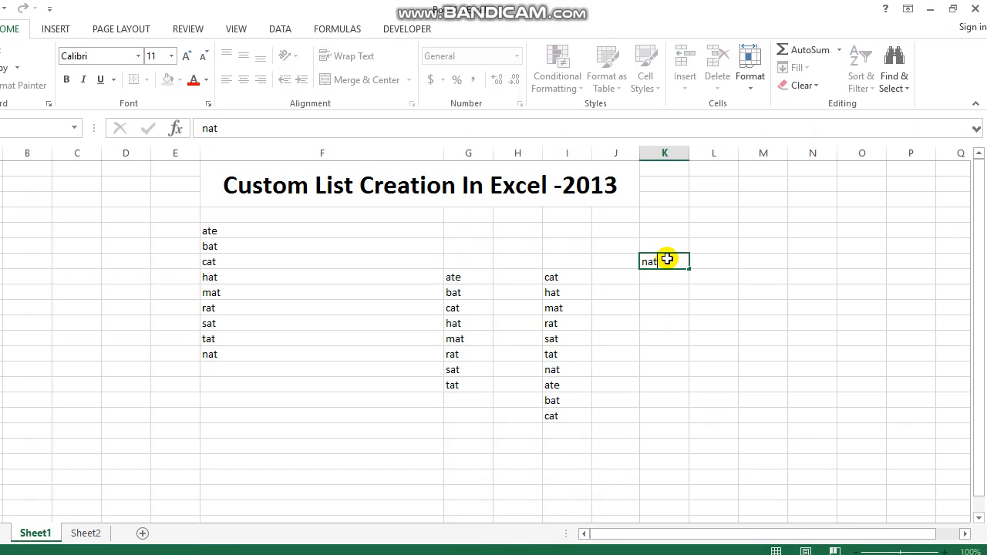
{"action": "key", "text": "Return"}
{"action": "type", "text": "tat"}
{"action": "key", "text": "Return"}
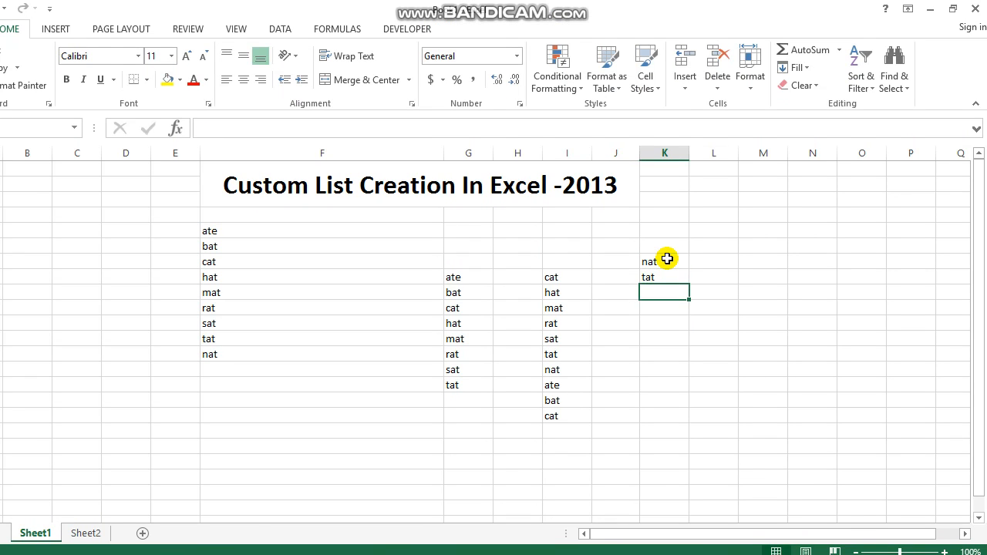
{"action": "left_click_drag", "start_coordinate": [667, 259], "coordinate": [696, 480]}
{"action": "left_click_drag", "start_coordinate": [697, 444], "coordinate": [694, 436]}
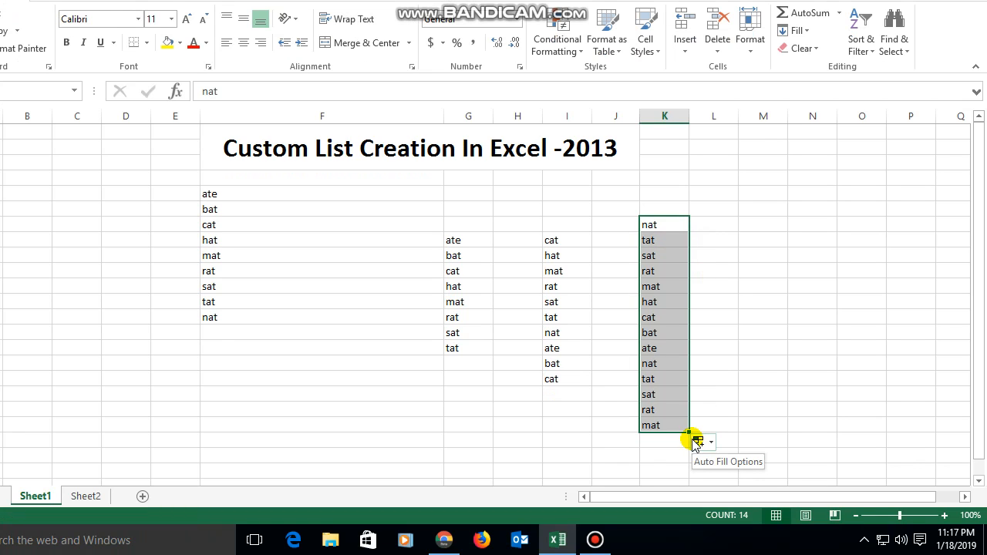
{"action": "left_click", "coordinate": [747, 376]}
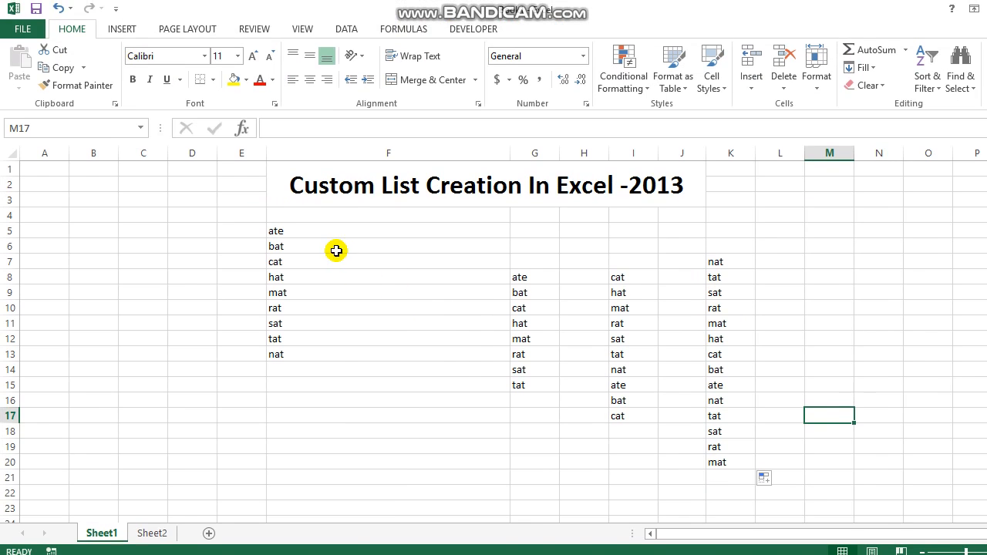
{"action": "mouse_move", "coordinate": [336, 251]}
{"action": "left_mouse_down"}
{"action": "mouse_move", "coordinate": [758, 396]}
{"action": "mouse_move", "coordinate": [783, 438]}
{"action": "left_mouse_up"}
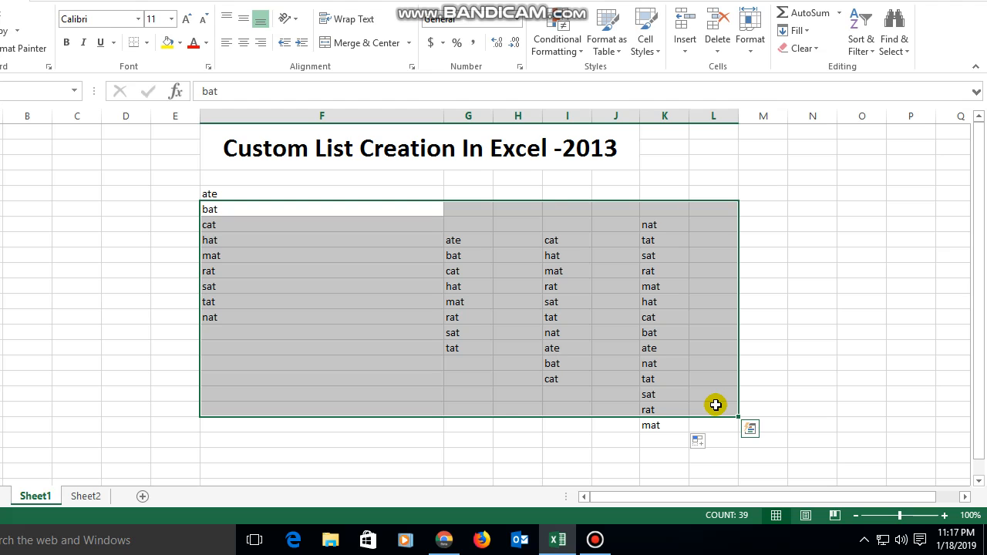
{"action": "left_click", "coordinate": [686, 422]}
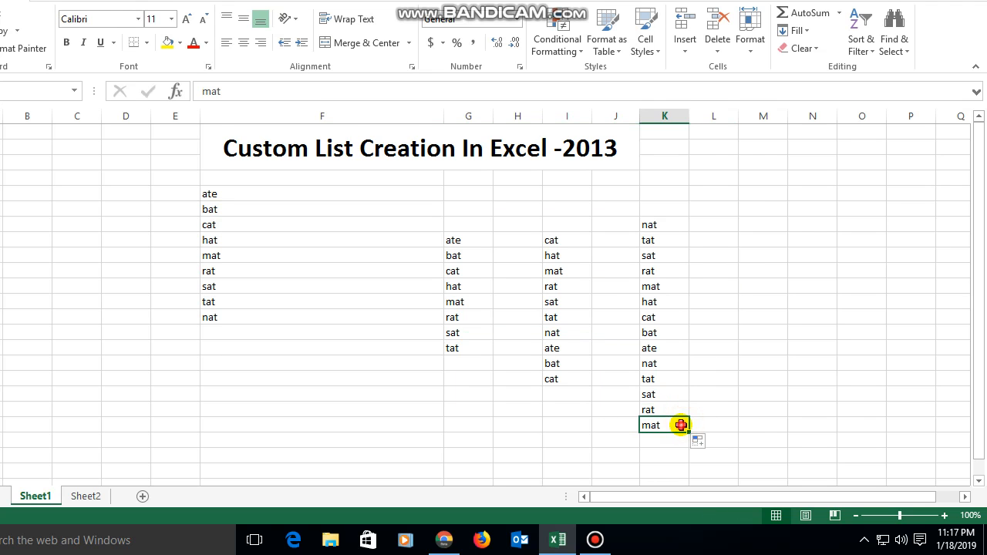
{"action": "left_click_drag", "start_coordinate": [679, 423], "coordinate": [448, 248]}
{"action": "left_click_drag", "start_coordinate": [488, 277], "coordinate": [440, 256]}
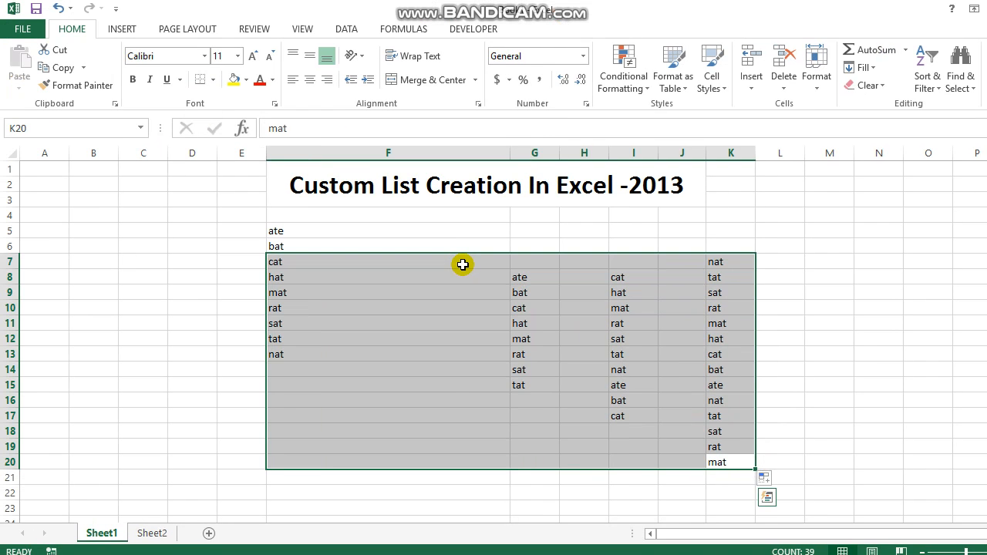
Step: Start a custom sort from cell F8 and open the custom lists editor through its sort order
{"action": "left_click", "coordinate": [465, 275]}
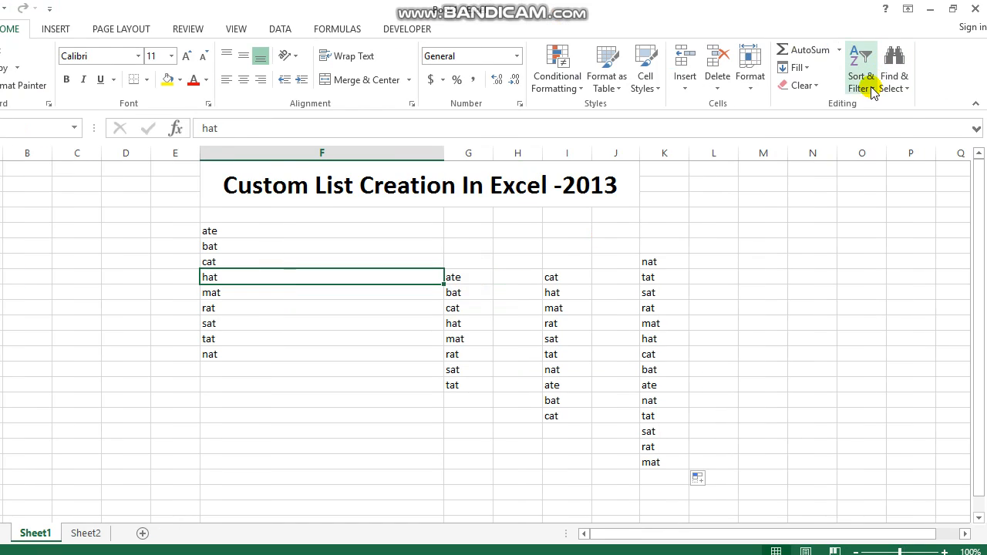
{"action": "left_click", "coordinate": [874, 90]}
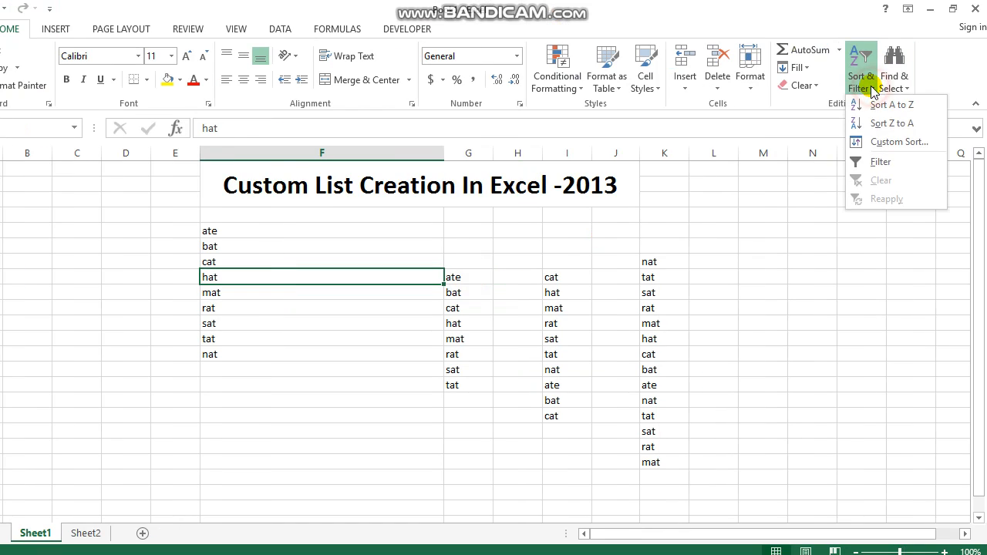
{"action": "left_click", "coordinate": [877, 140]}
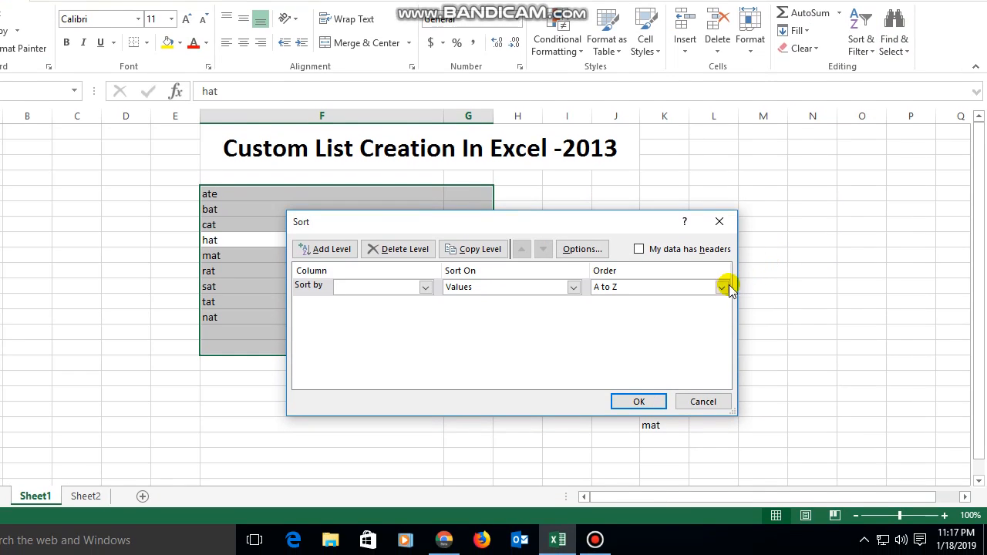
{"action": "left_click", "coordinate": [721, 324]}
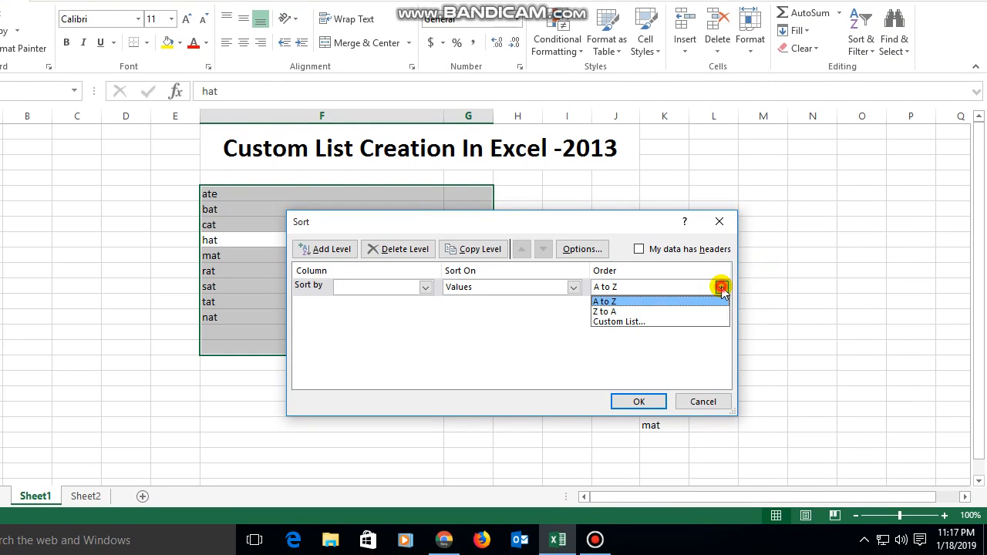
{"action": "left_click", "coordinate": [670, 324]}
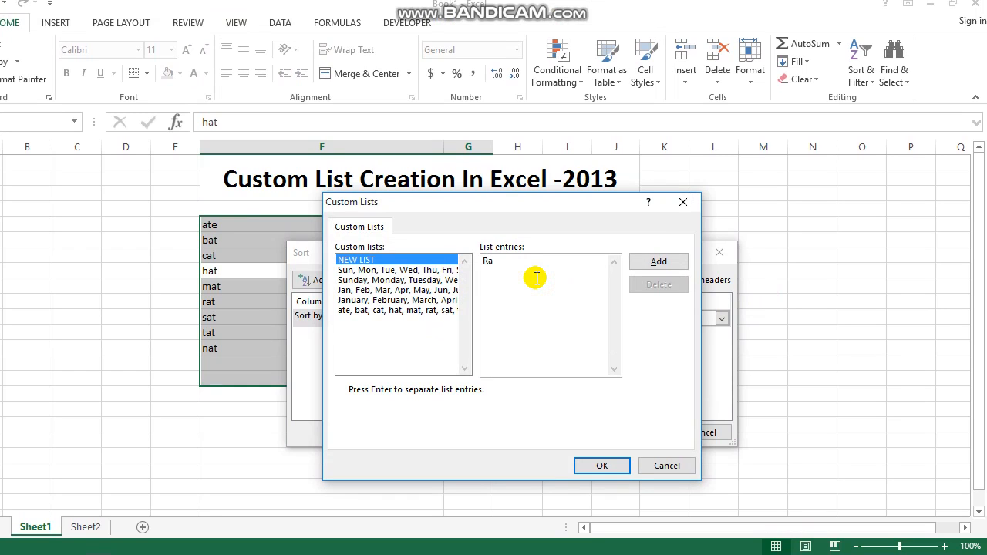
Step: Add a new custom list of four comma-separated first names and accept it as the sort order
{"action": "type", "text": ", Dinesh, Harish, Rajeev"}
{"action": "left_click", "coordinate": [654, 266]}
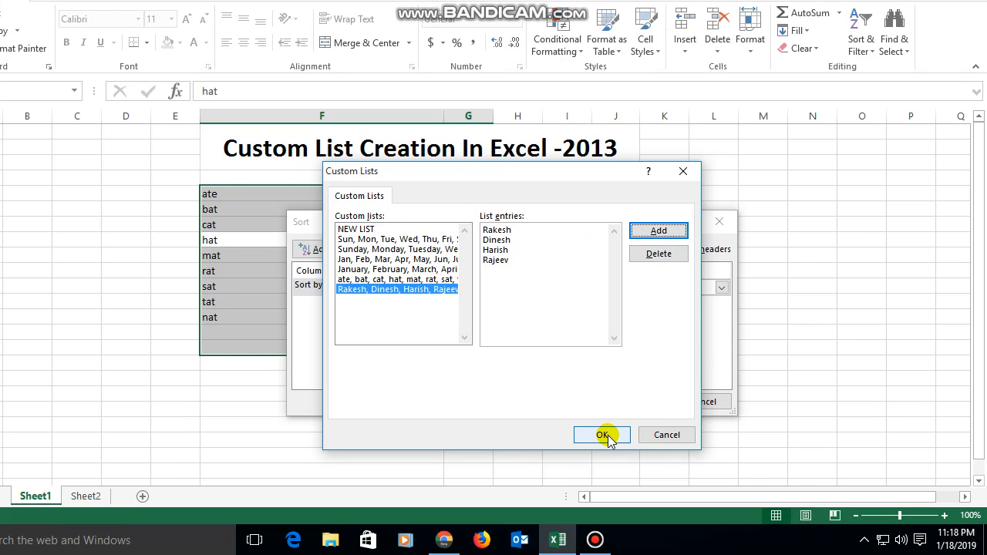
{"action": "left_click", "coordinate": [603, 471]}
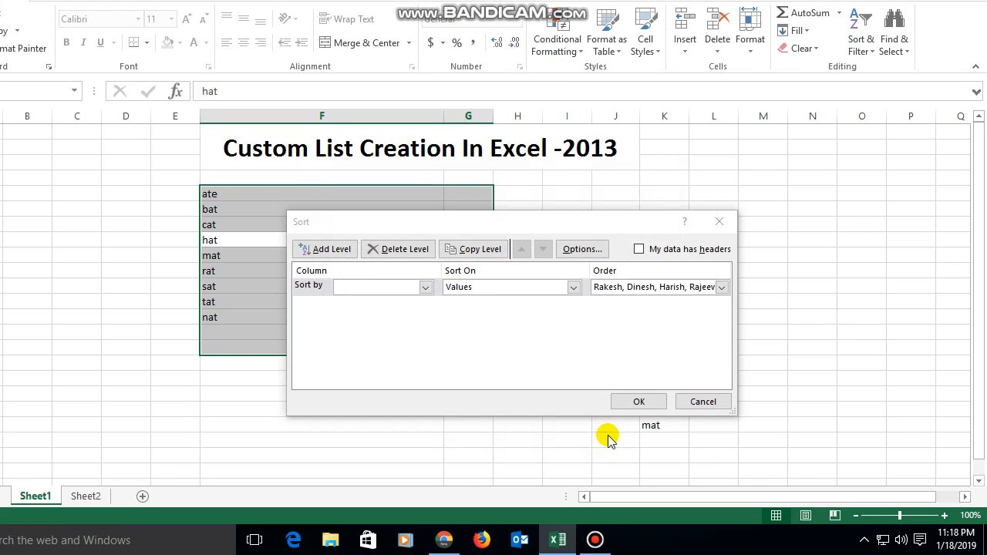
Step: Try to apply the sort with the new names list as the order and no sort column chosen
{"action": "left_click", "coordinate": [636, 402]}
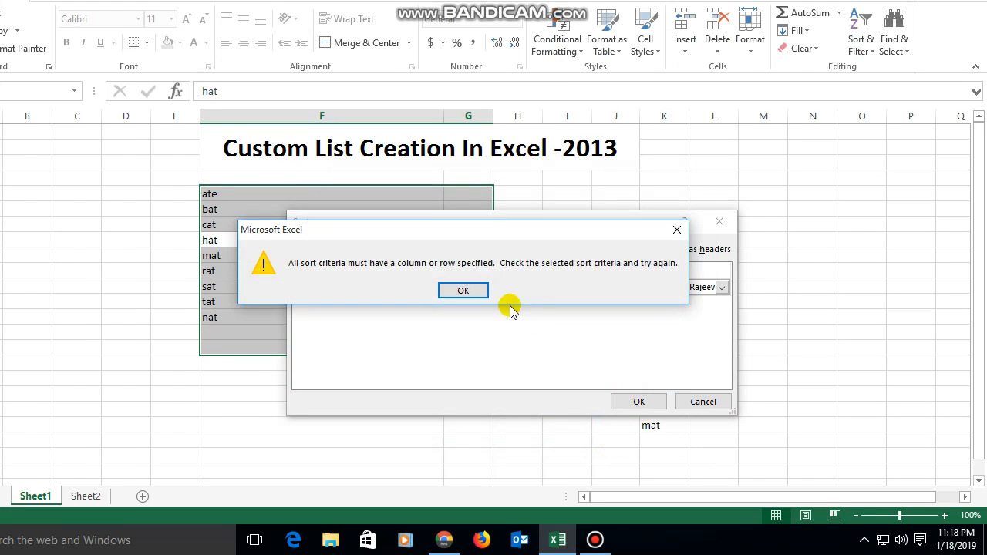
{"action": "left_click", "coordinate": [492, 291]}
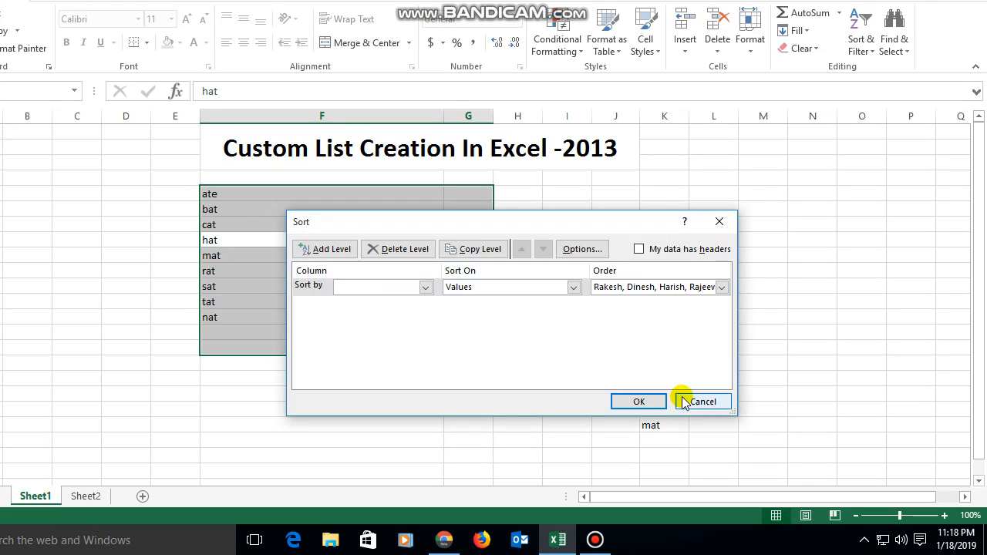
{"action": "left_click", "coordinate": [682, 404]}
{"action": "left_click", "coordinate": [482, 291]}
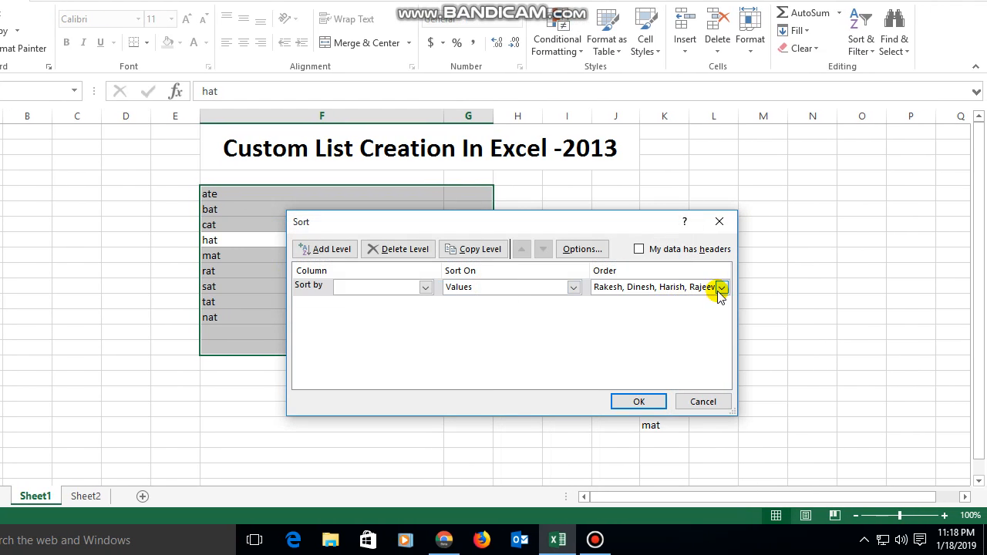
Step: Check the saved custom lists from the sort order, and close the Sort dialog without sorting
{"action": "left_click", "coordinate": [721, 288]}
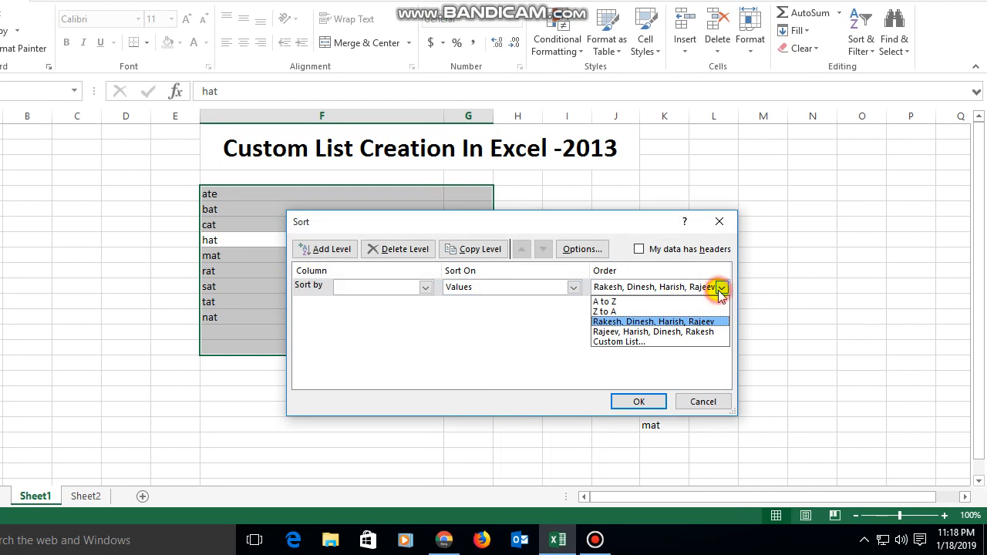
{"action": "left_click", "coordinate": [655, 341]}
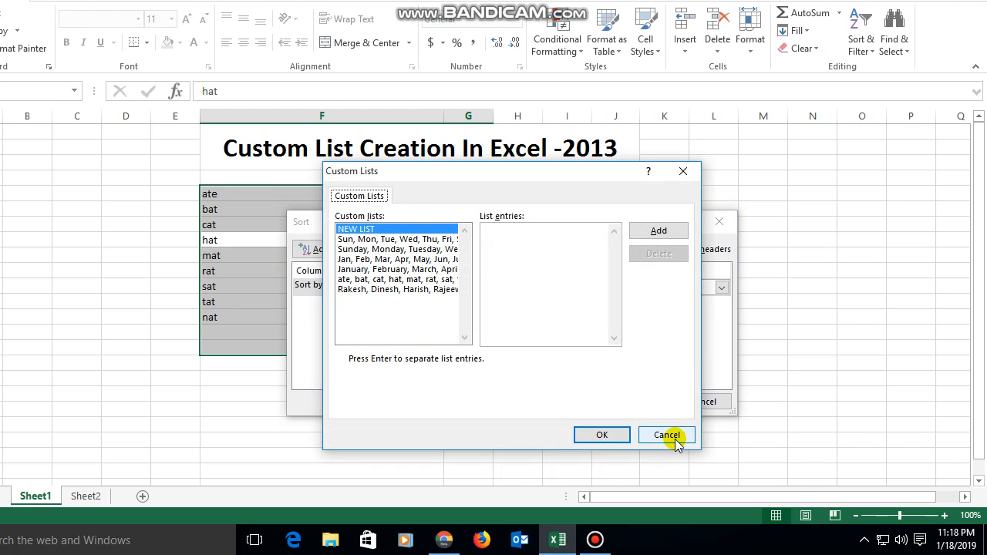
{"action": "left_click", "coordinate": [669, 434]}
{"action": "left_click", "coordinate": [701, 402]}
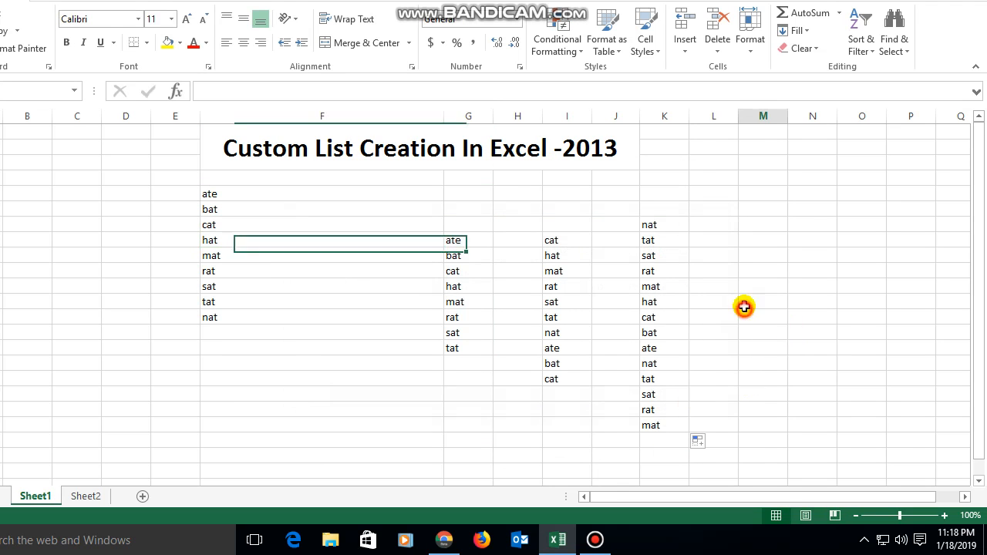
Step: Enter the names list's first entry in lowercase in cell M7 and autofill the series down to M10
{"action": "left_click", "coordinate": [733, 240]}
{"action": "left_click", "coordinate": [747, 261]}
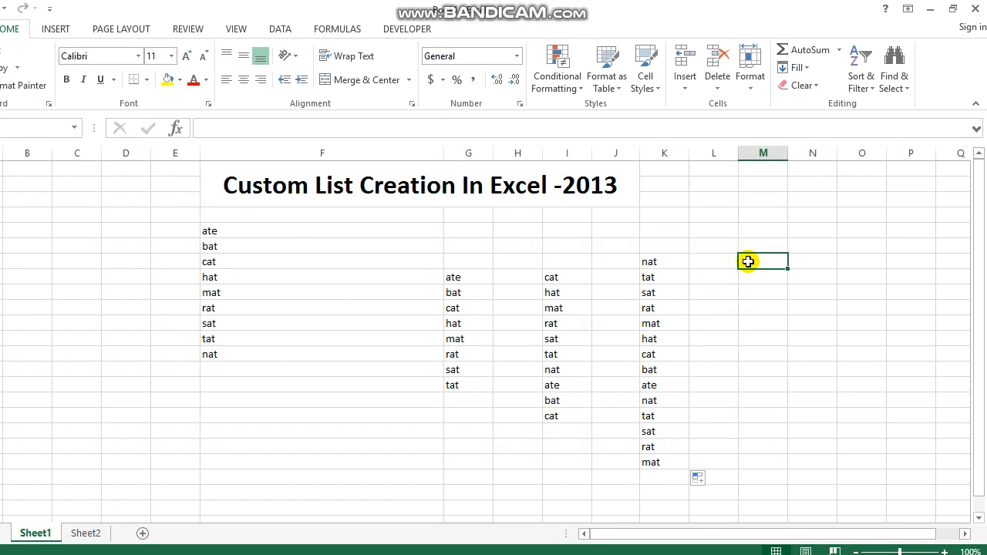
{"action": "type", "text": "rakesh"}
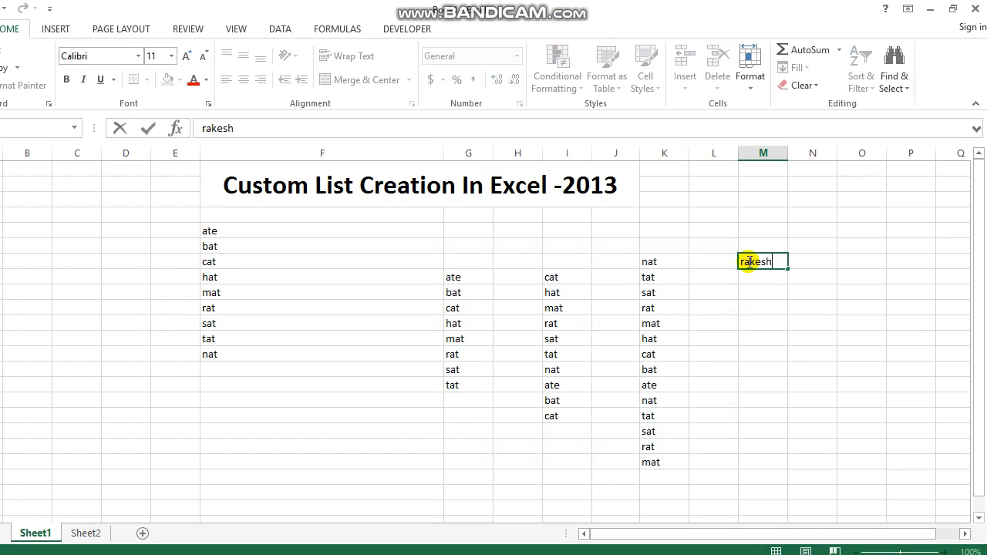
{"action": "type", "text": "\\"}
{"action": "key", "text": "Return"}
{"action": "double_click", "coordinate": [748, 261]}
{"action": "key", "text": "Return"}
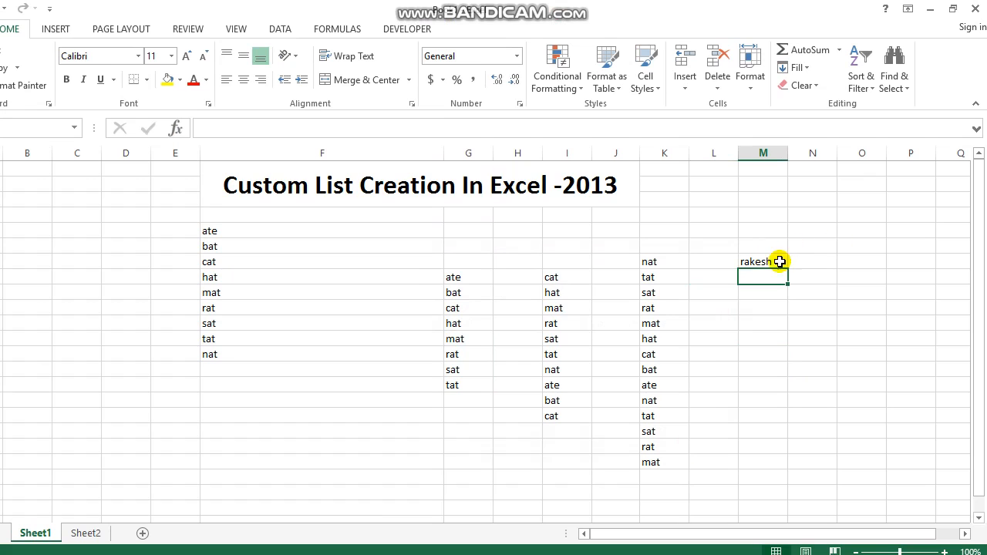
{"action": "left_click", "coordinate": [775, 263]}
{"action": "left_click_drag", "start_coordinate": [784, 274], "coordinate": [773, 339]}
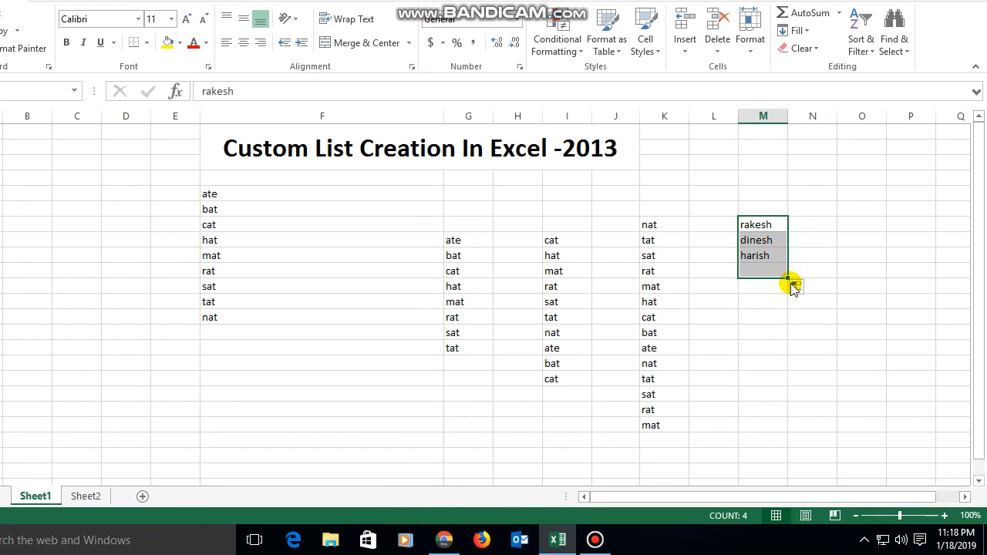
{"action": "left_click", "coordinate": [773, 302]}
{"action": "left_click_drag", "start_coordinate": [763, 240], "coordinate": [770, 273]}
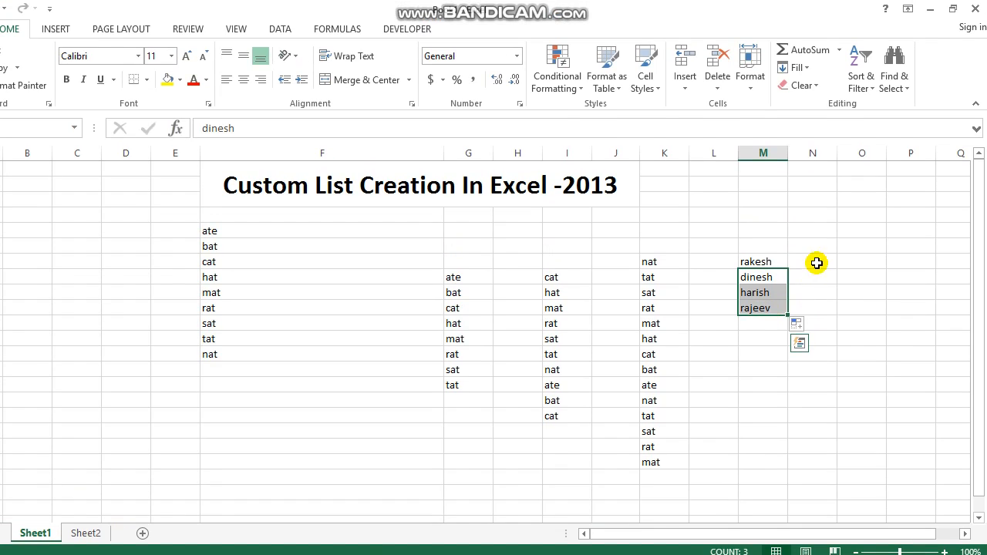
Step: Enter the names list's first entry with a capital initial in cell N7 and autofill the series down to N12
{"action": "left_click", "coordinate": [817, 228]}
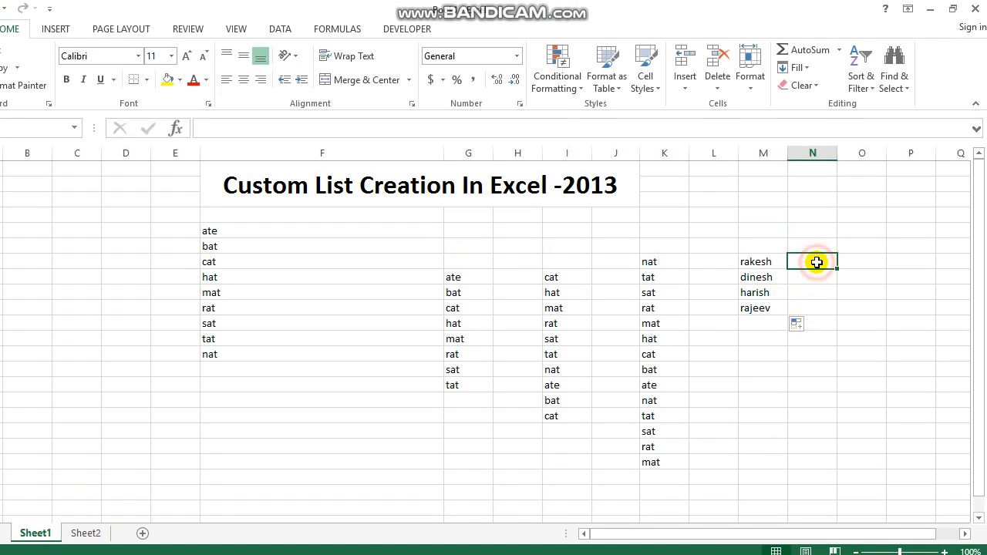
{"action": "type", "text": "R"}
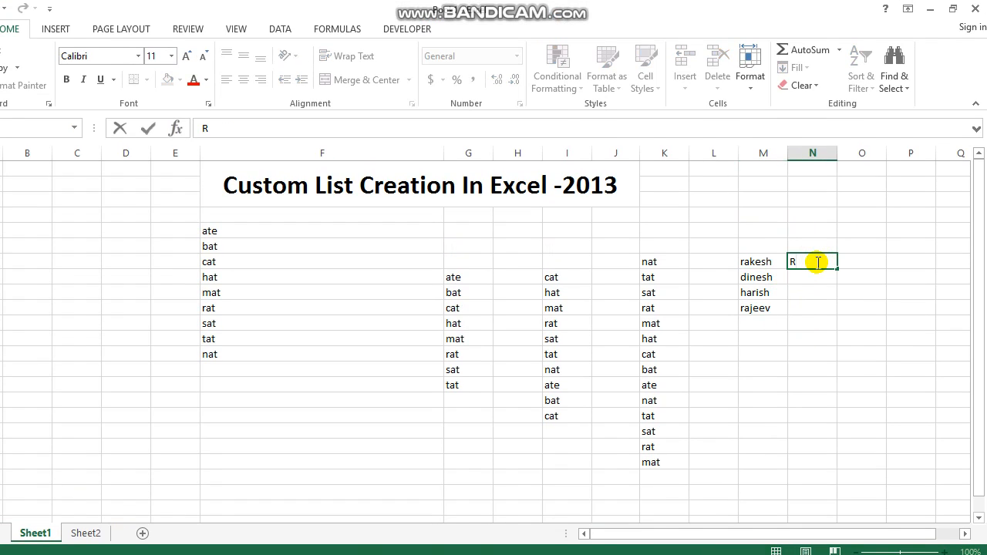
{"action": "type", "text": "akesh"}
{"action": "key", "text": "Return"}
{"action": "type", "text": "\\"}
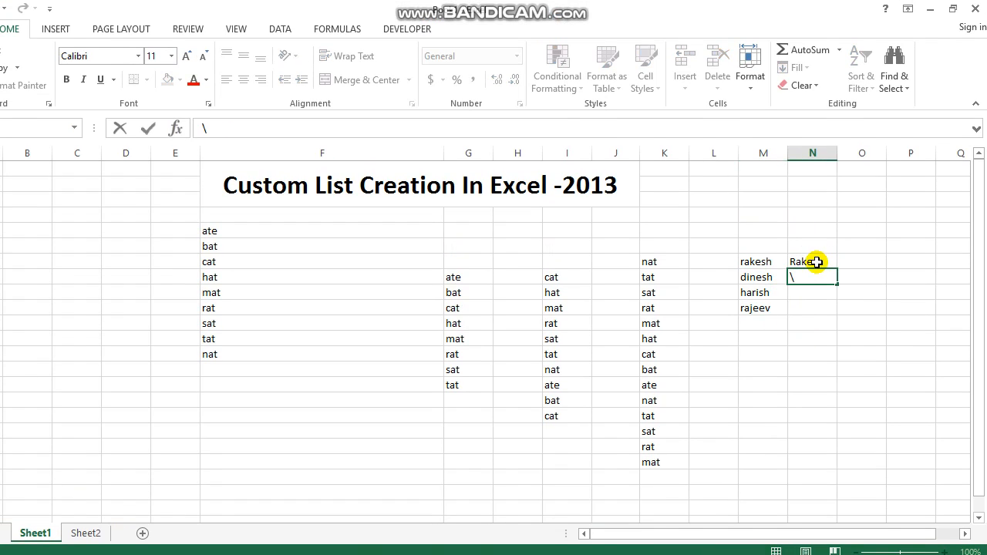
{"action": "left_click", "coordinate": [816, 263]}
{"action": "key", "text": "Down"}
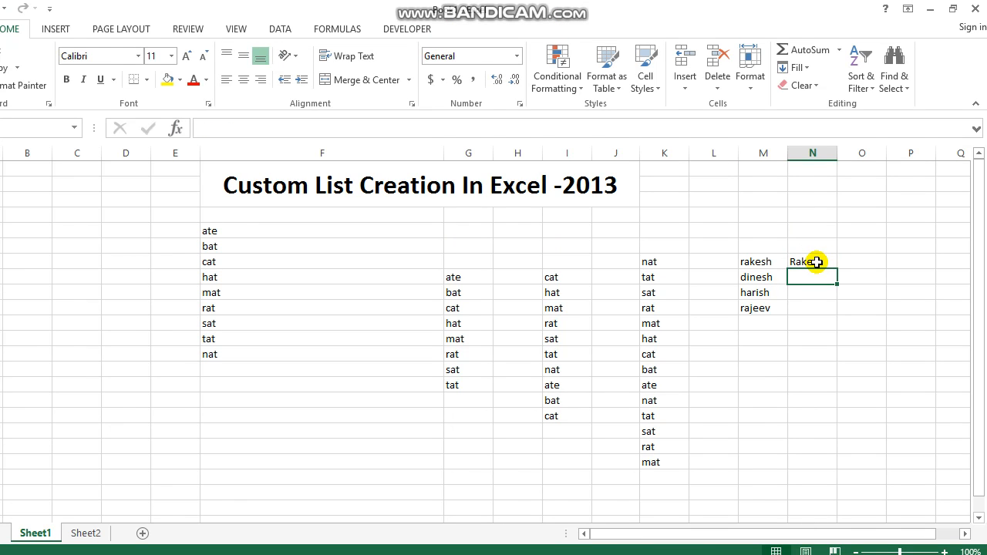
{"action": "left_click", "coordinate": [817, 262]}
{"action": "left_click_drag", "start_coordinate": [837, 269], "coordinate": [826, 339]}
{"action": "left_click", "coordinate": [812, 384]}
Step: Compare the letter case of the autofilled names in M7:M10 with those in N7:N12
{"action": "left_click_drag", "start_coordinate": [760, 262], "coordinate": [760, 307]}
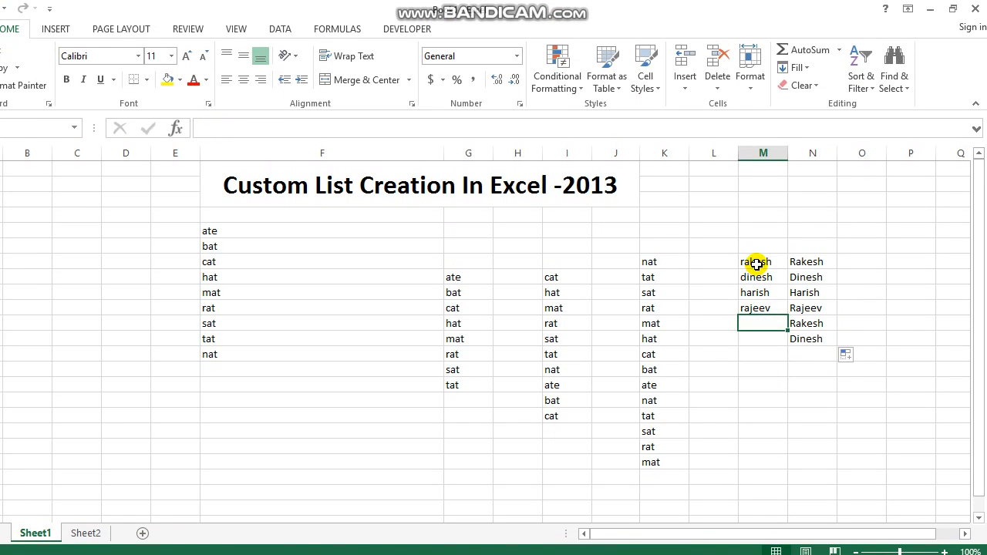
{"action": "left_click", "coordinate": [756, 225]}
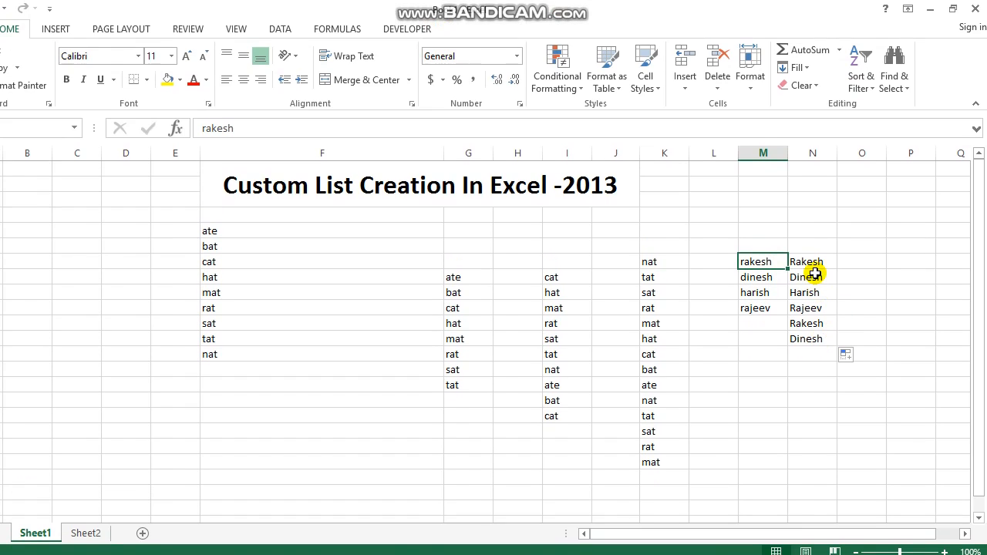
{"action": "left_click_drag", "start_coordinate": [815, 260], "coordinate": [819, 301]}
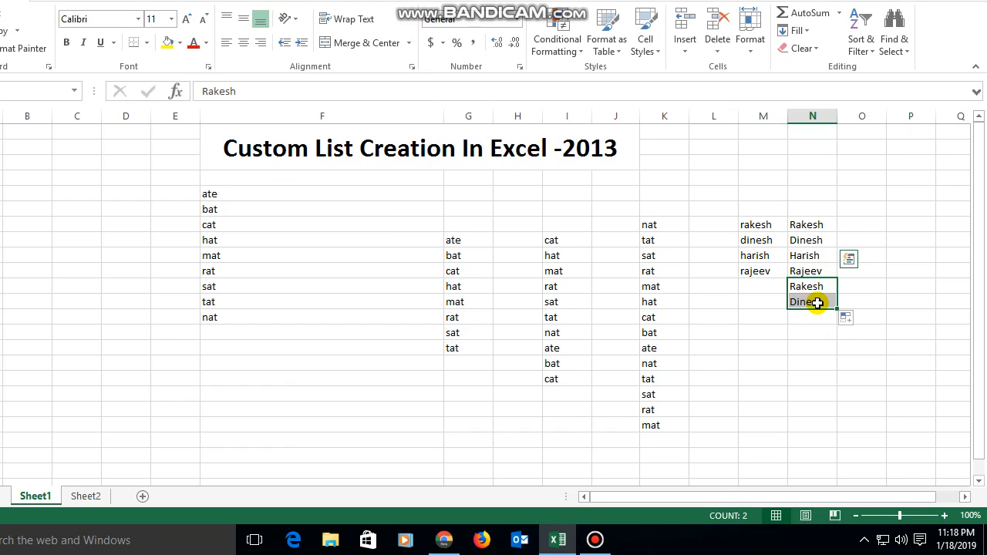
{"action": "left_click", "coordinate": [818, 346]}
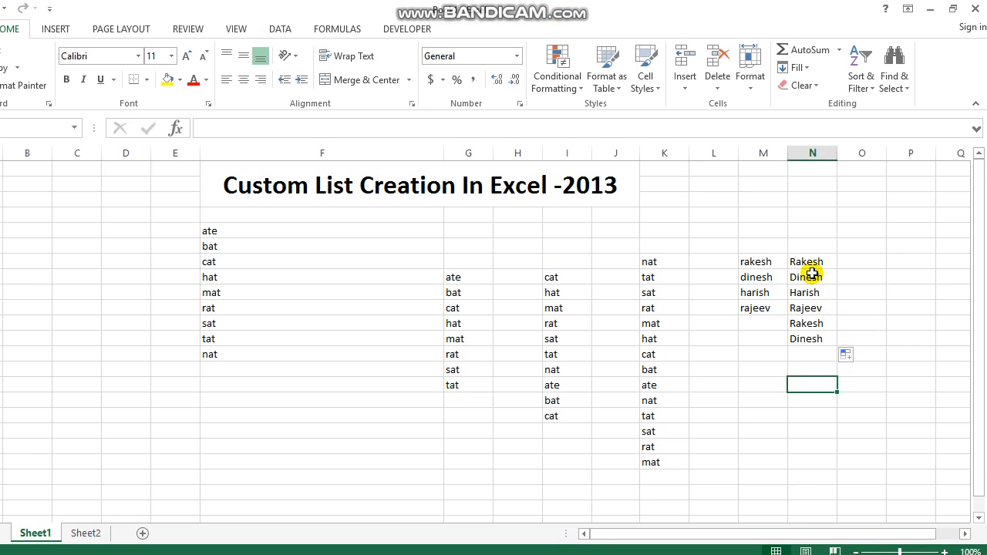
{"action": "left_click", "coordinate": [810, 262]}
{"action": "left_click", "coordinate": [756, 262]}
{"action": "left_click", "coordinate": [756, 308]}
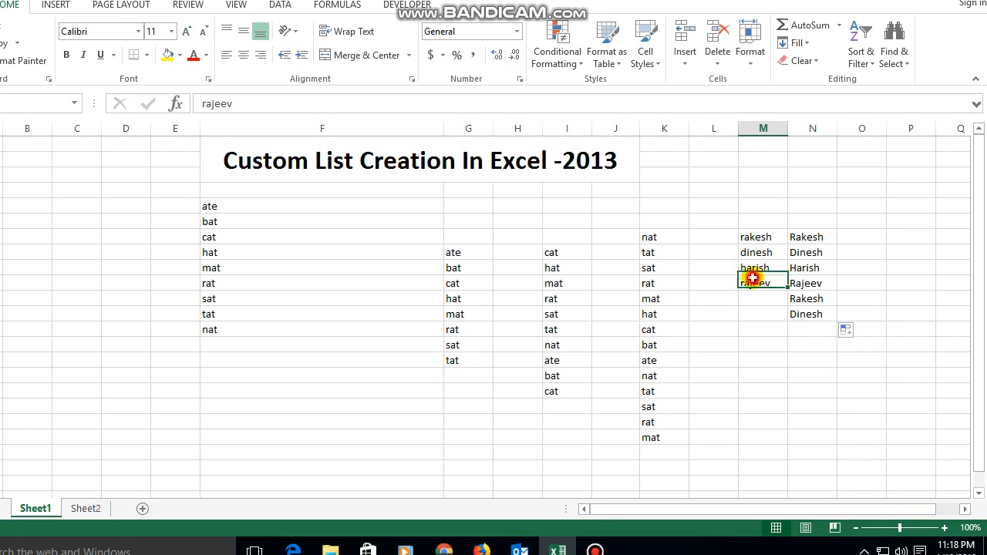
{"action": "left_click", "coordinate": [805, 277]}
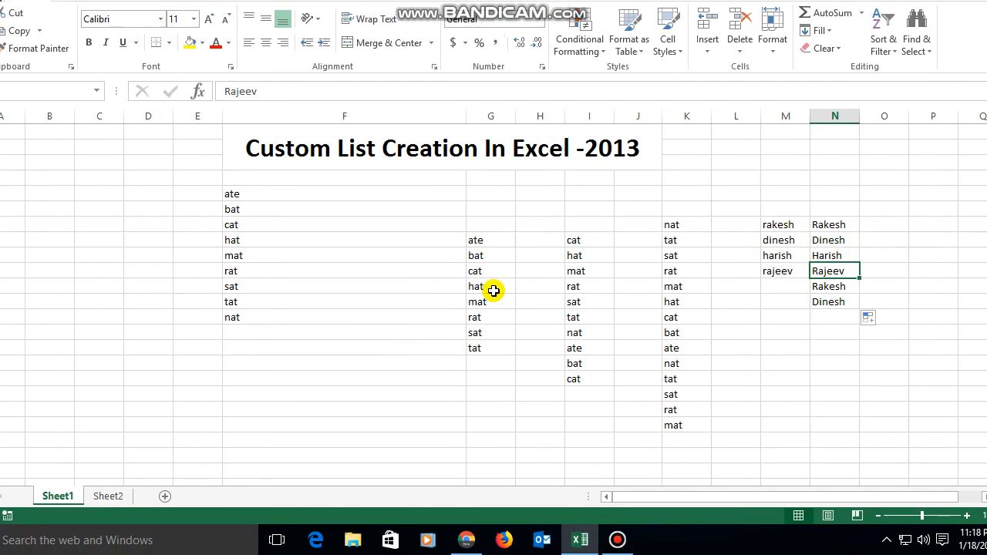
{"action": "left_click", "coordinate": [456, 289]}
{"action": "left_click", "coordinate": [386, 274]}
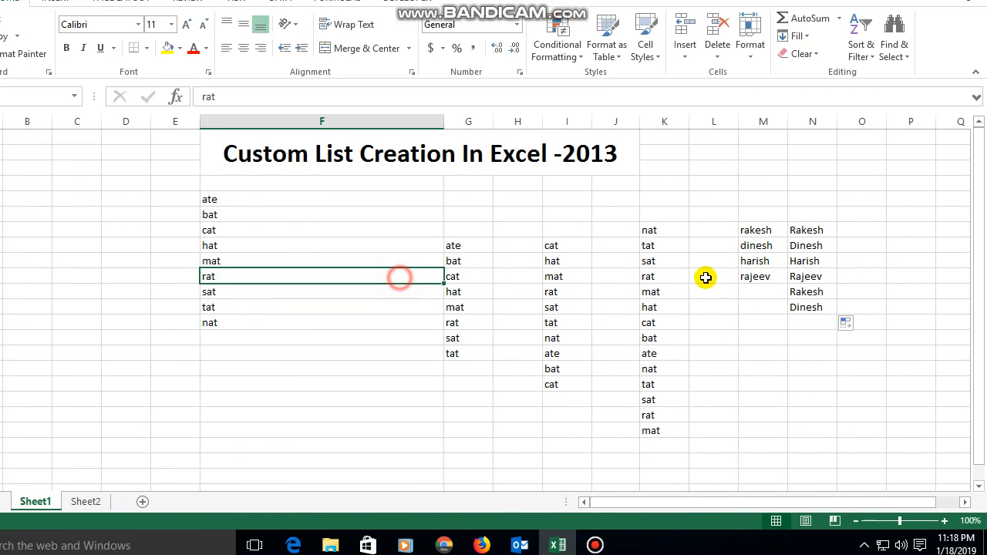
{"action": "left_click", "coordinate": [760, 275]}
{"action": "left_click", "coordinate": [409, 302]}
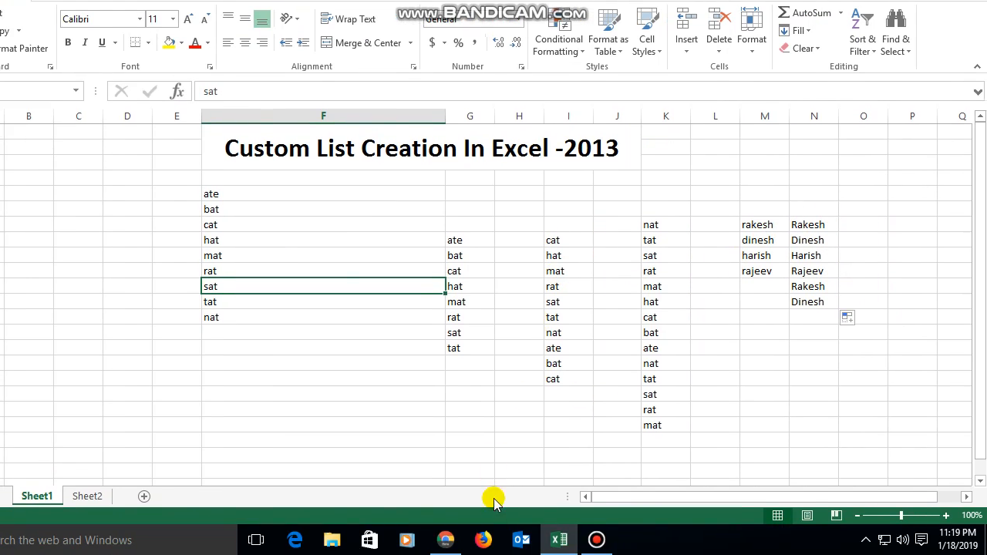
Step: Switch to Chrome to view the YouTube channel's home page
{"action": "left_click", "coordinate": [446, 540]}
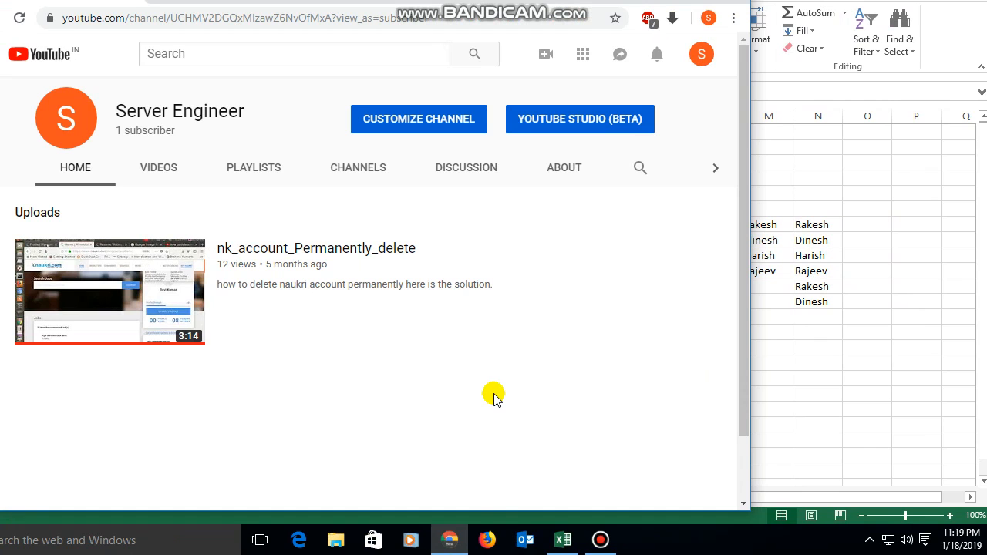
{"action": "left_click", "coordinate": [600, 540]}
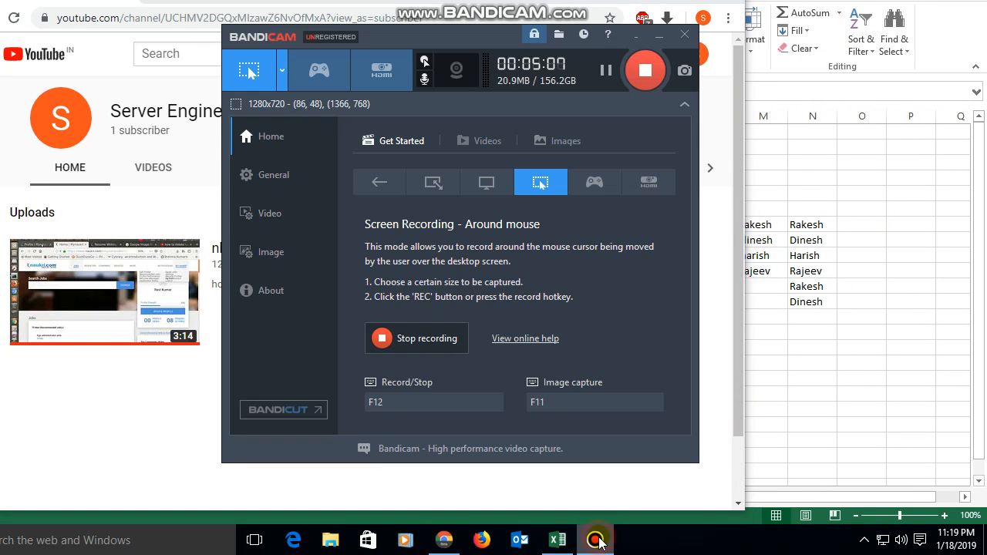